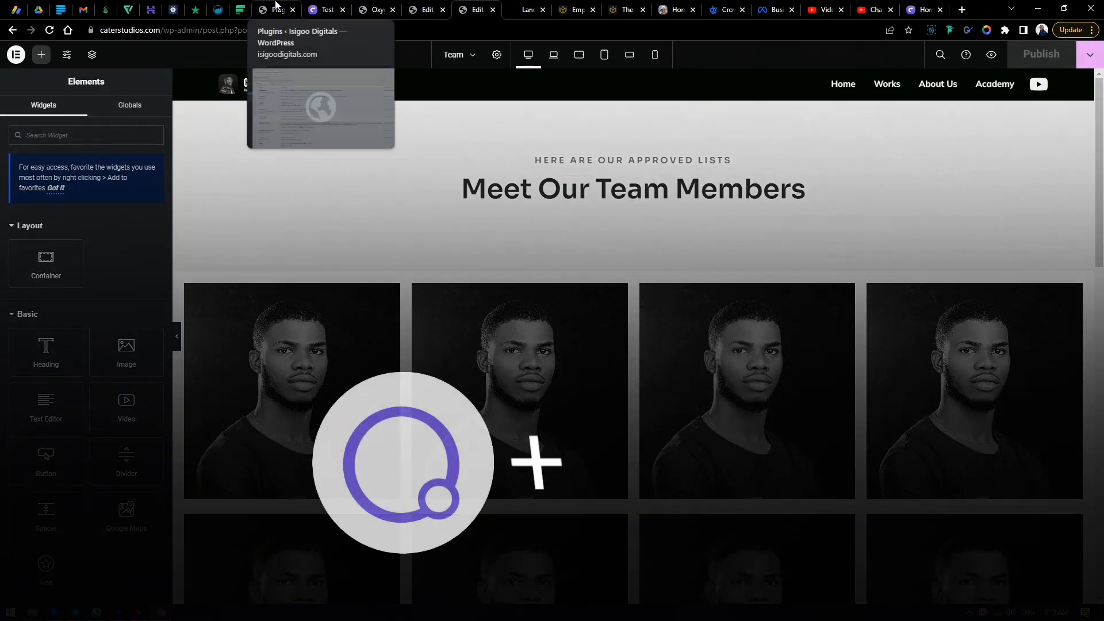
# Check the installed plugins on the Isigoo Digitals site and open the Hydrogen Pack settings
pyautogui.click(276, 6)
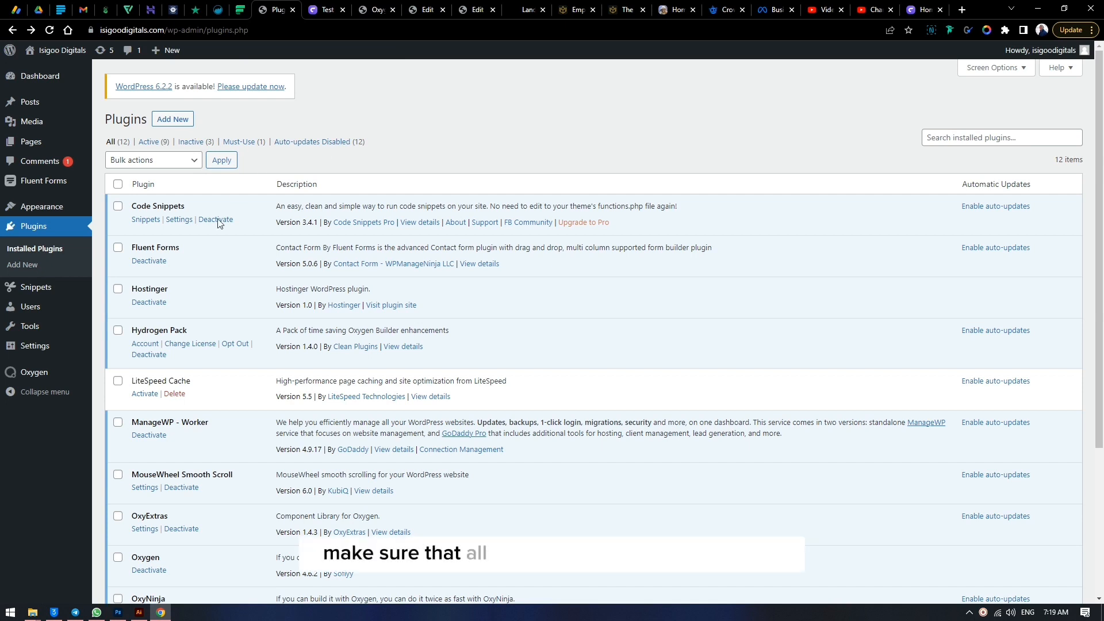
pyautogui.scroll(-3, 232, 246)
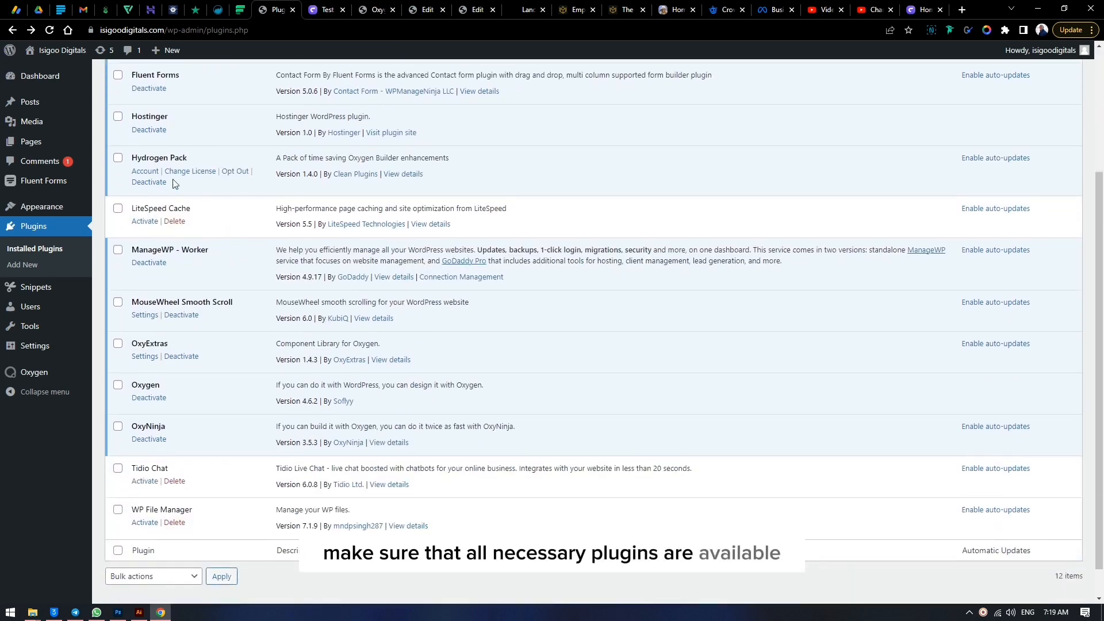
pyautogui.scroll(2, 234, 170)
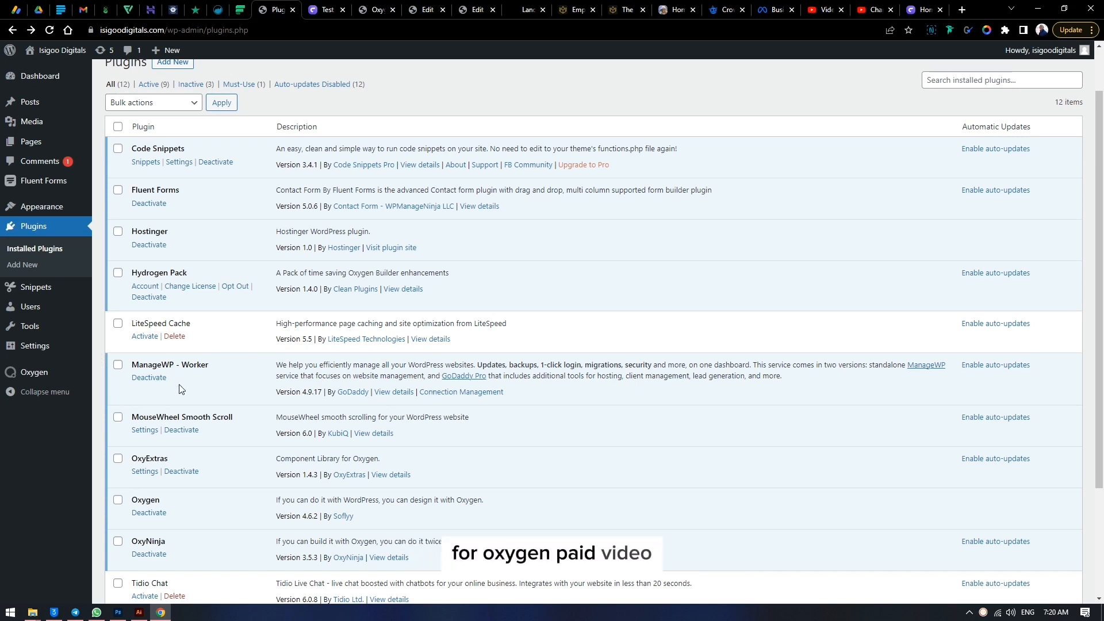
pyautogui.moveTo(32, 380)
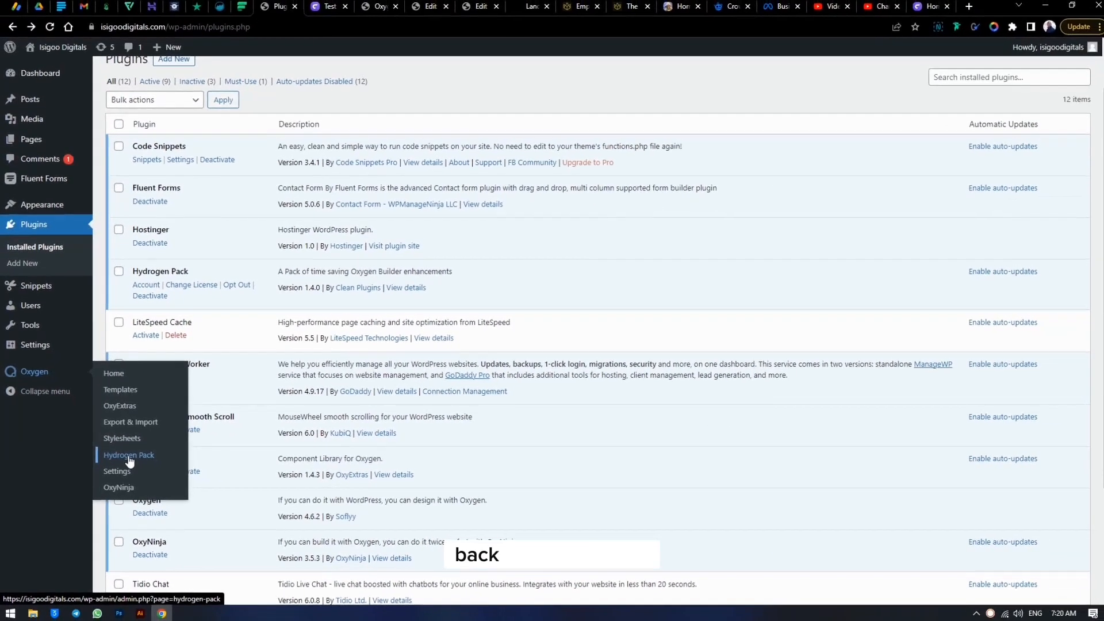
pyautogui.click(256, 474)
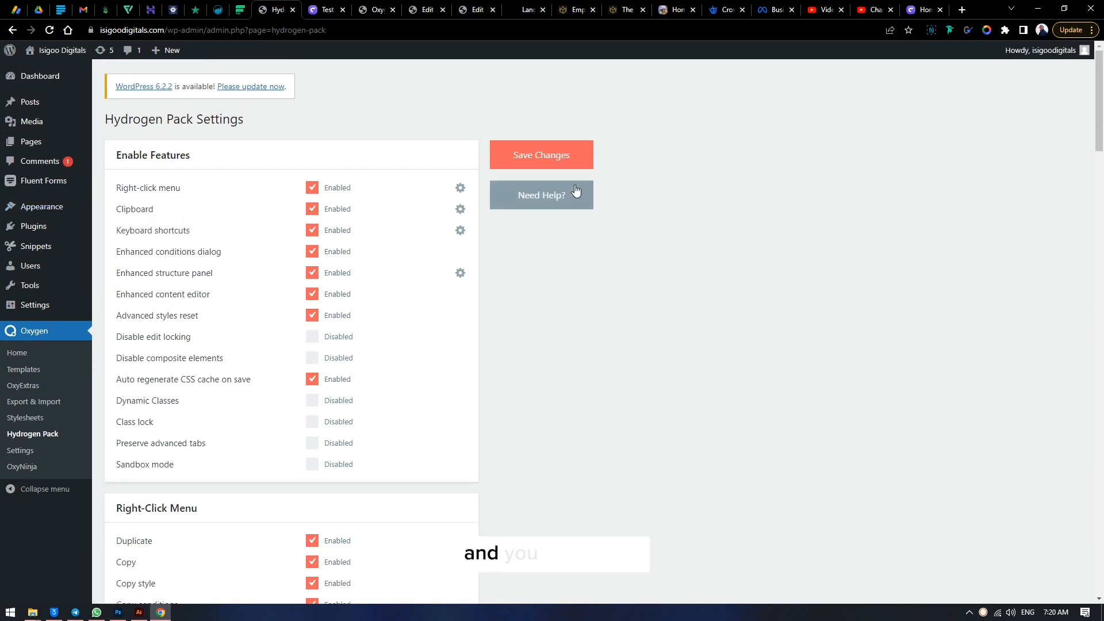
# Copy the whole "BOOST Your Digital Marketing Skills." hero section in the Isigoo Digitals page builder
pyautogui.click(318, 8)
pyautogui.hotkey('ctrl', 'Tab')
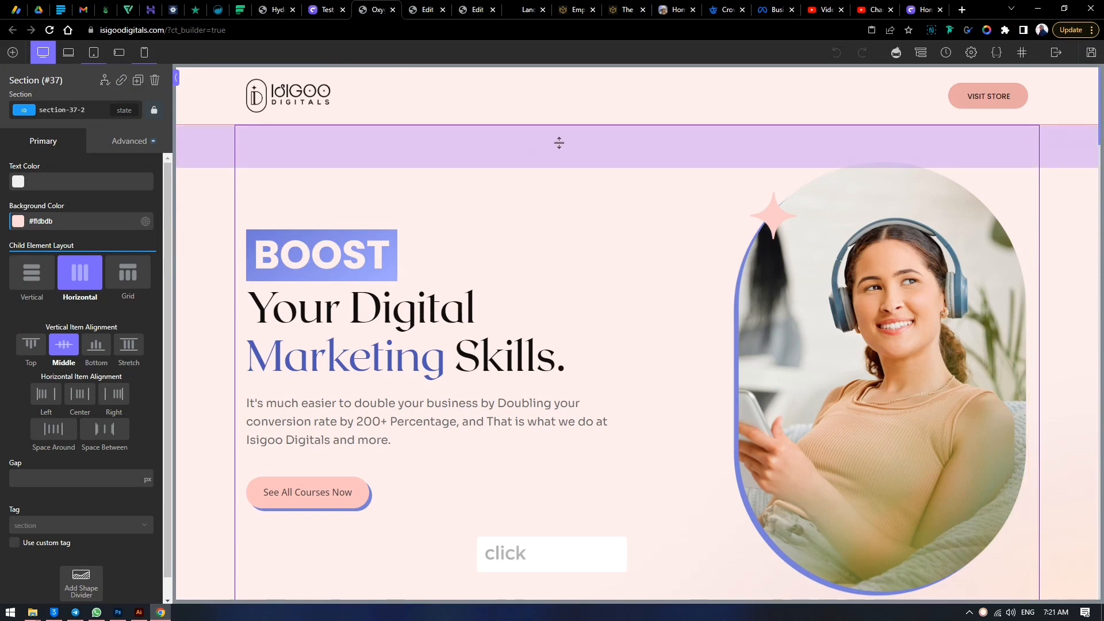
pyautogui.rightClick(559, 142)
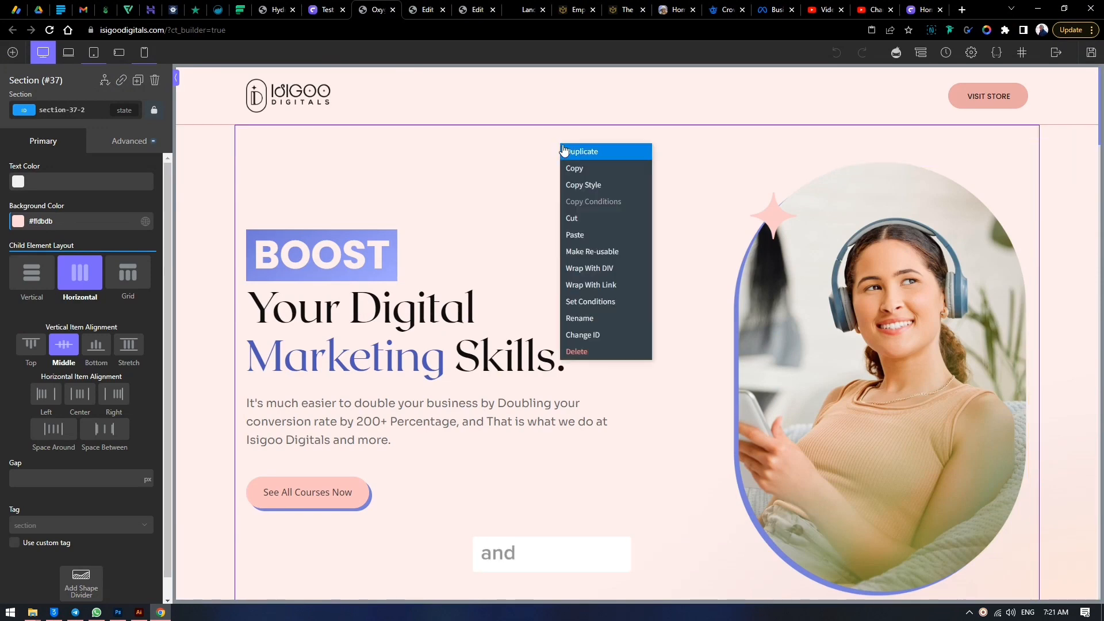
pyautogui.click(614, 168)
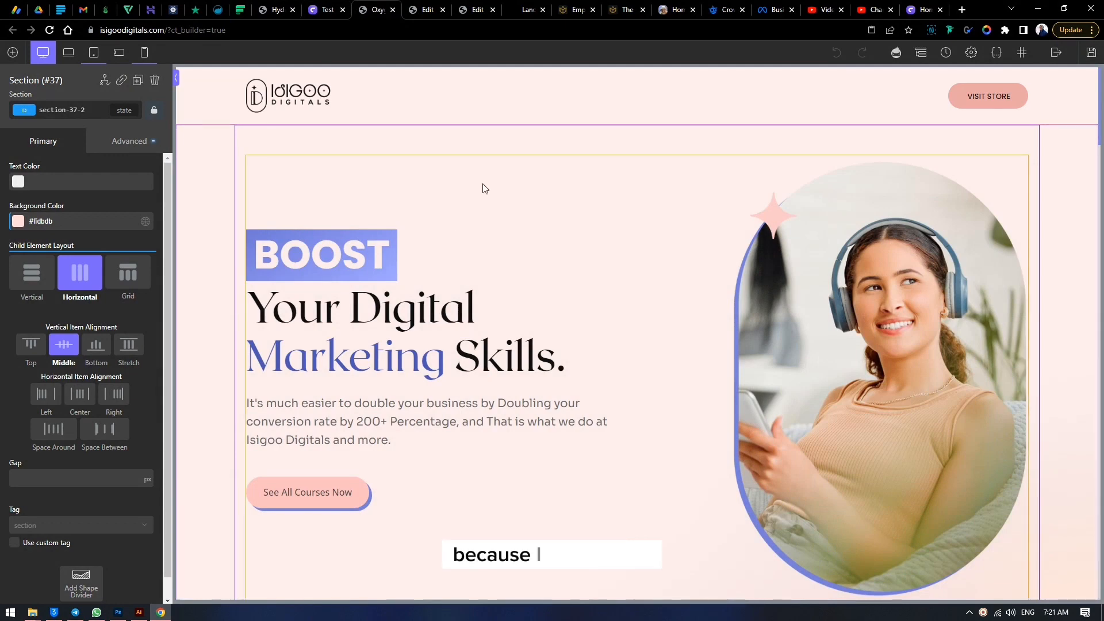
# Paste the copied hero section below the existing section on the Design Academy test page and review it
pyautogui.click(327, 10)
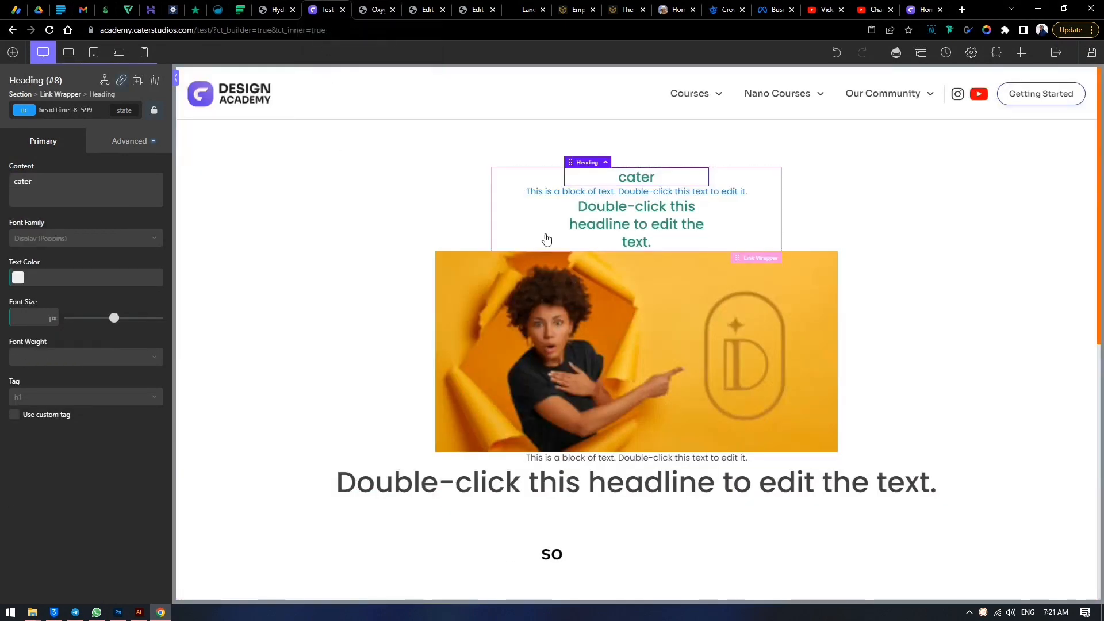
pyautogui.scroll(-3, 500, 202)
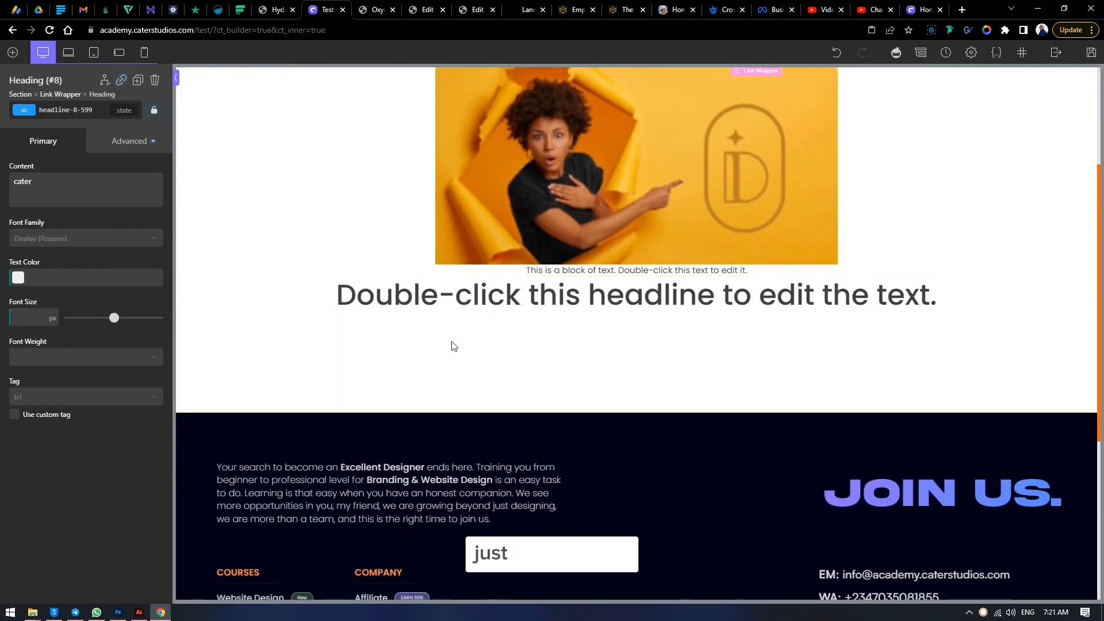
pyautogui.rightClick(503, 351)
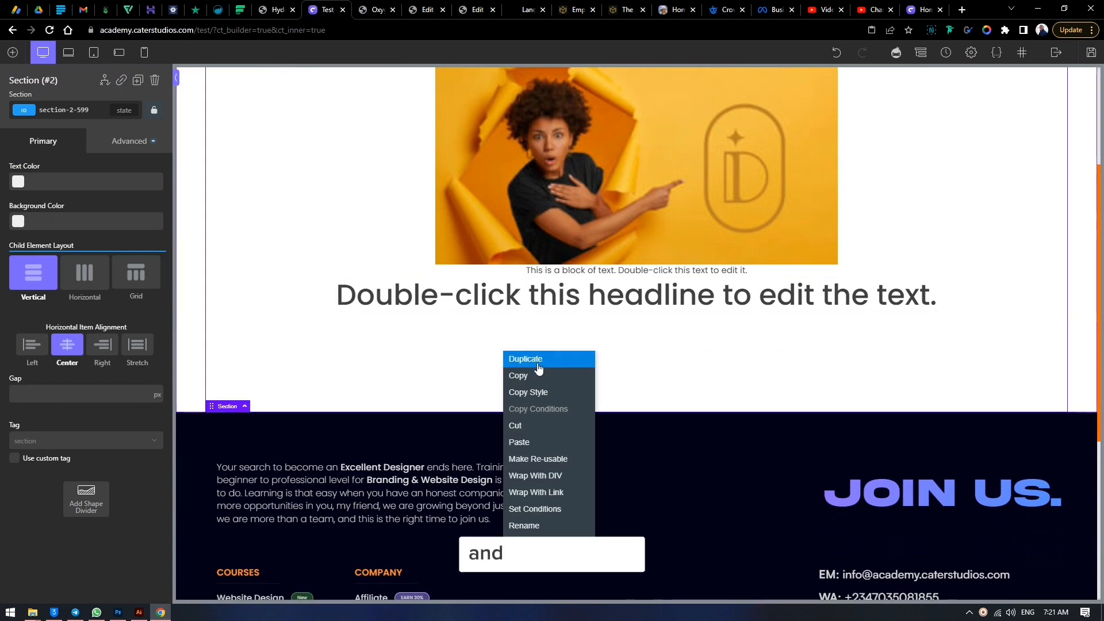
pyautogui.click(539, 443)
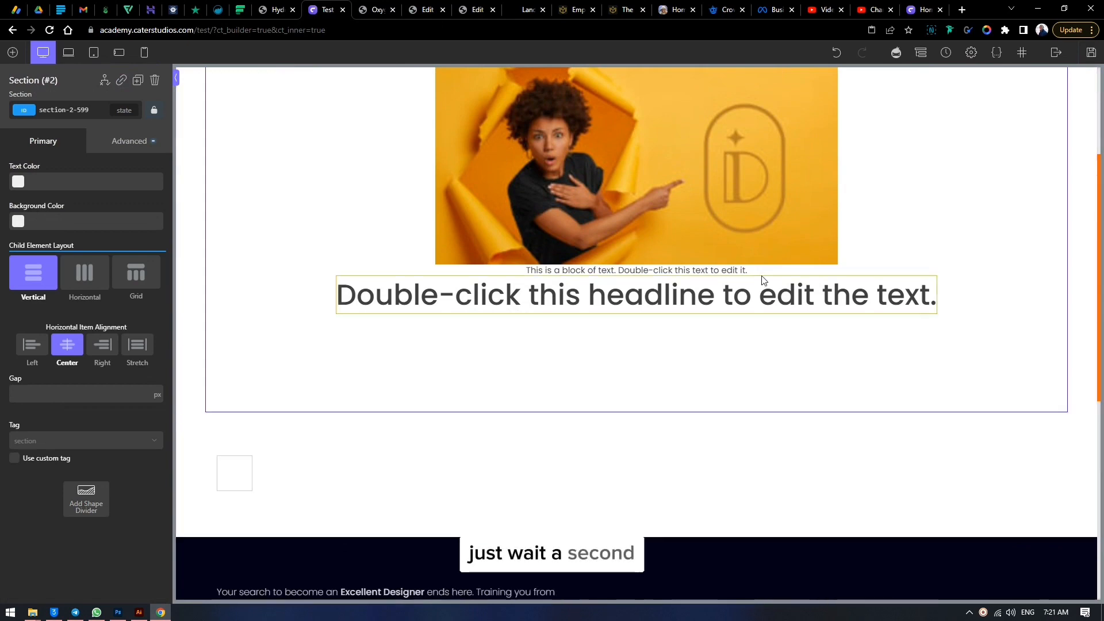
pyautogui.scroll(-12, 764, 280)
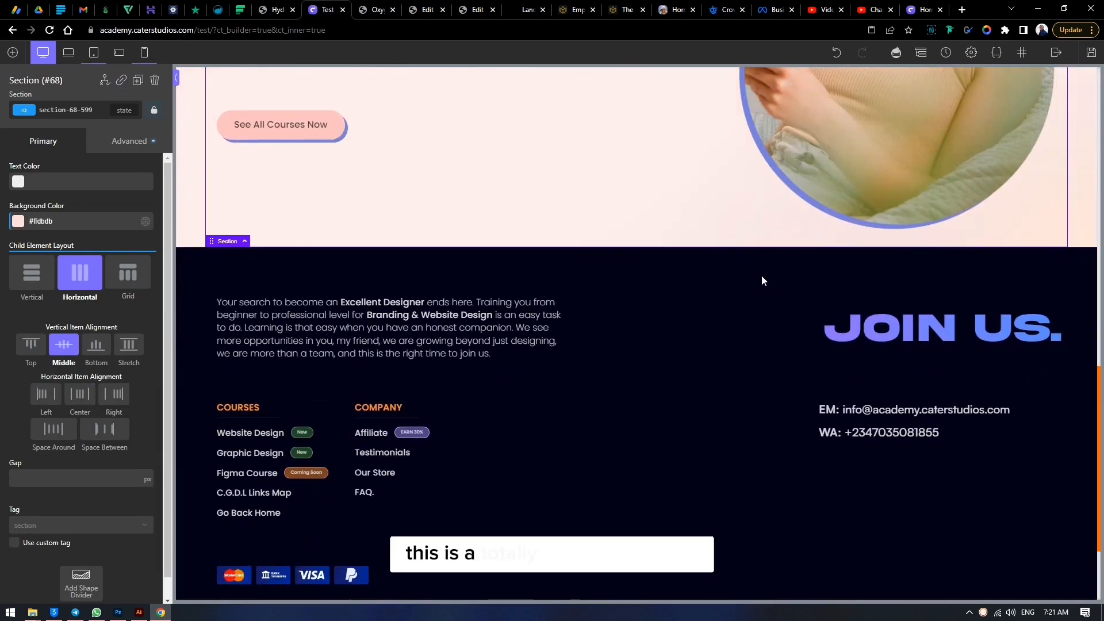
pyautogui.scroll(12, 764, 280)
pyautogui.scroll(1, 762, 280)
pyautogui.scroll(-8, 762, 280)
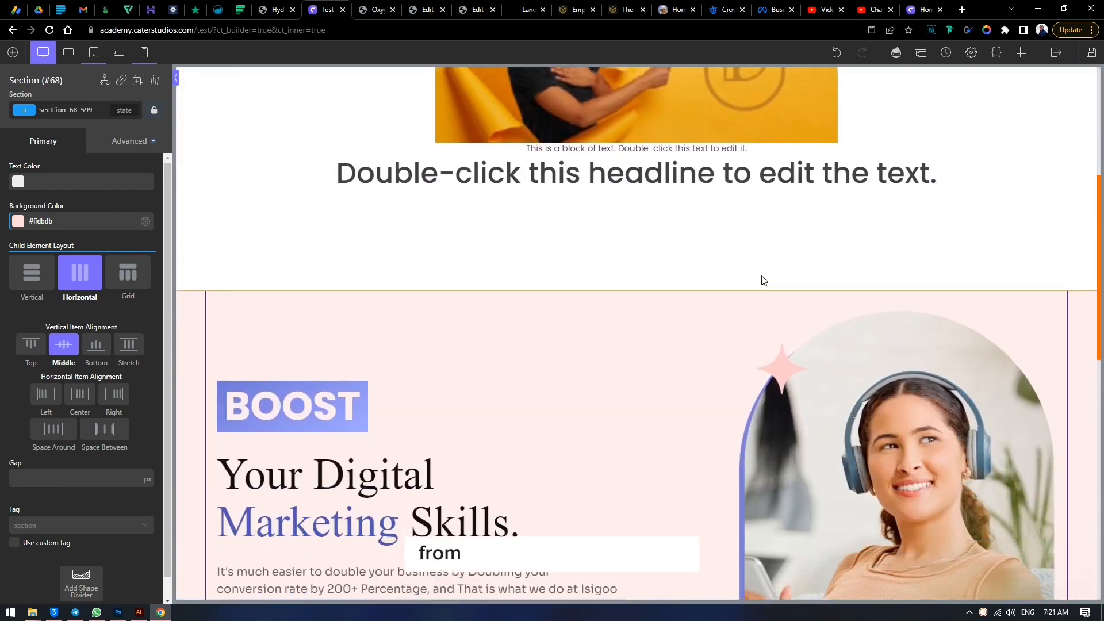
# Copy the "See All Courses Now" button text element from the Isigoo Digitals hero section
pyautogui.click(393, 6)
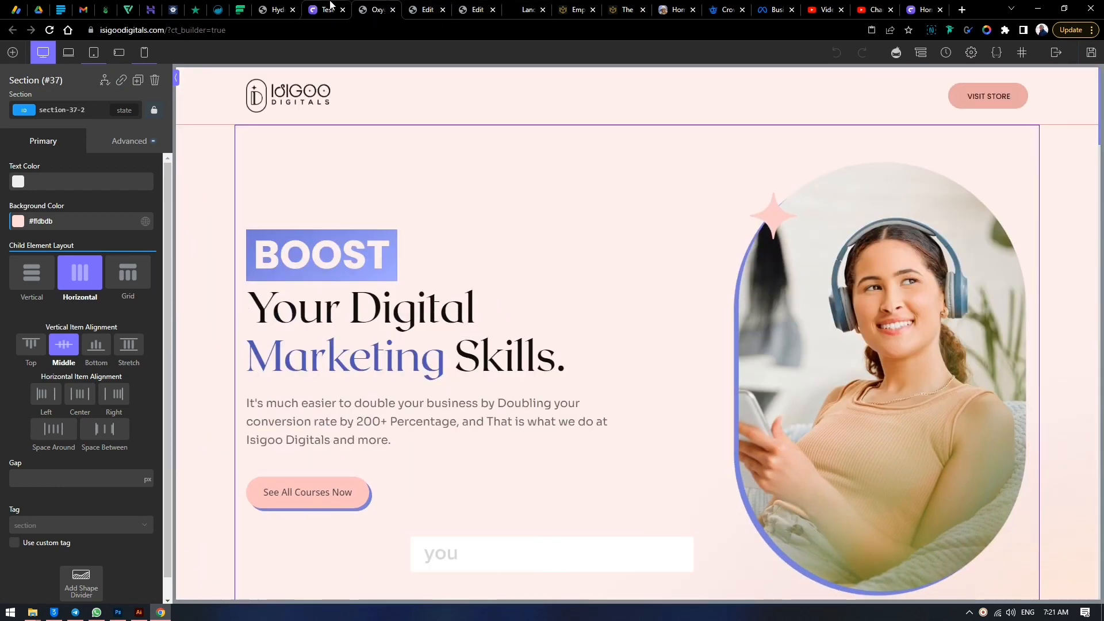
pyautogui.rightClick(352, 495)
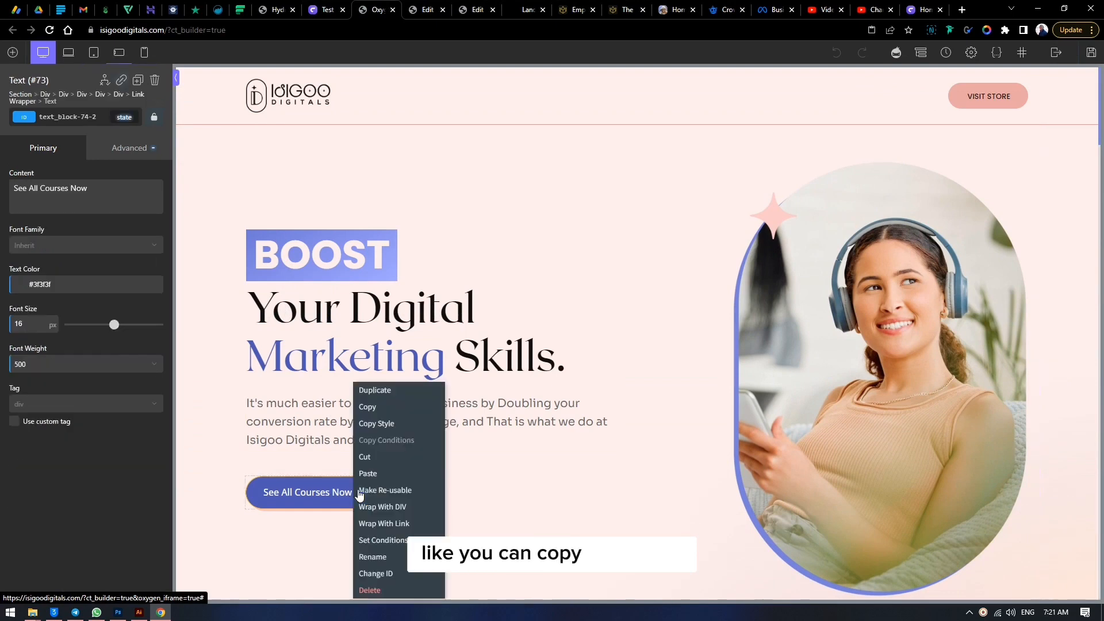
pyautogui.click(388, 419)
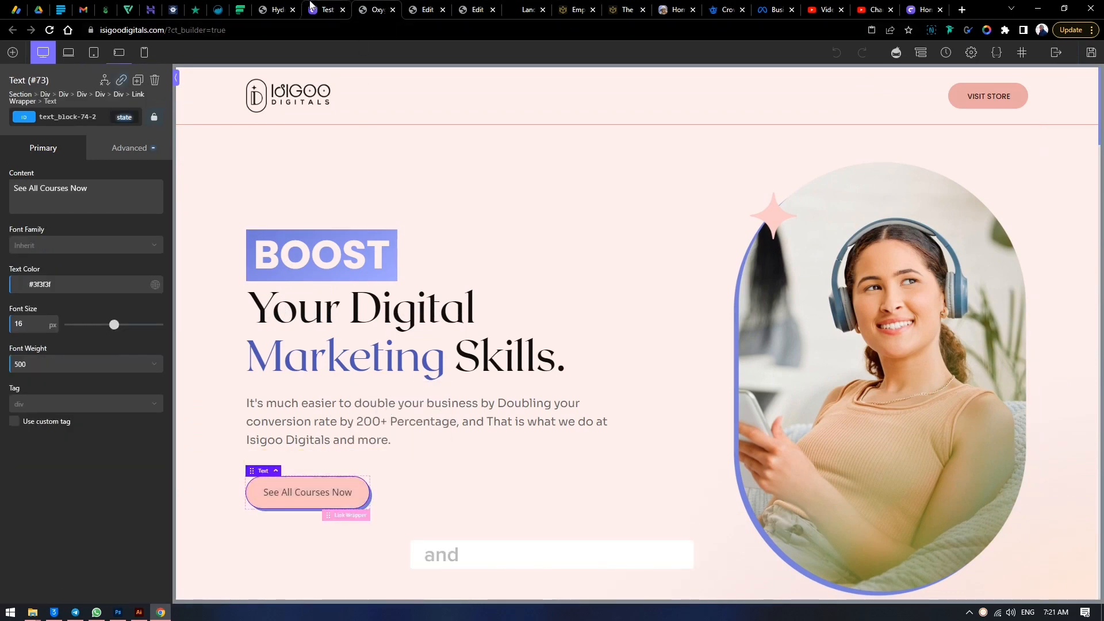
# Paste the copied button element below the green placeholder heading in the link wrapper on the Design Academy test page
pyautogui.click(336, 11)
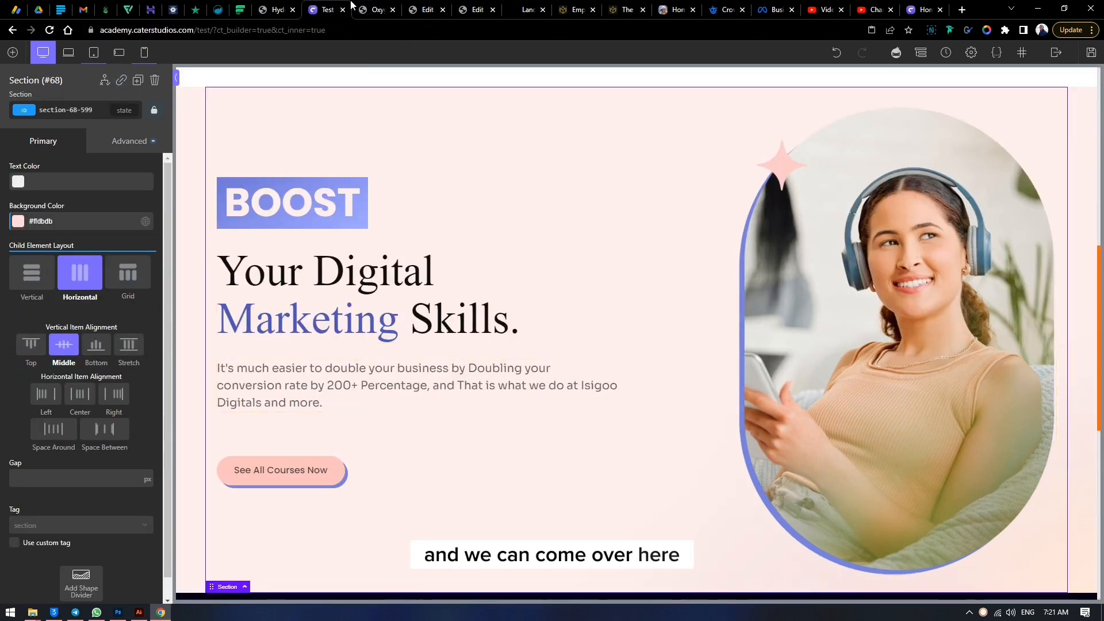
pyautogui.click(377, 10)
pyautogui.click(329, 5)
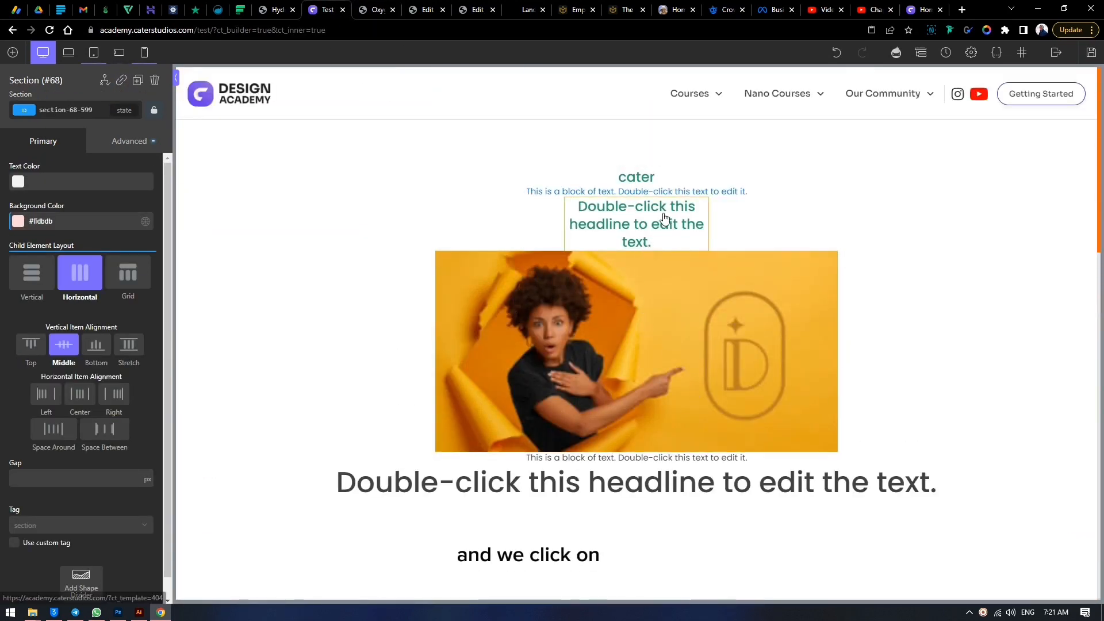
pyautogui.click(665, 218)
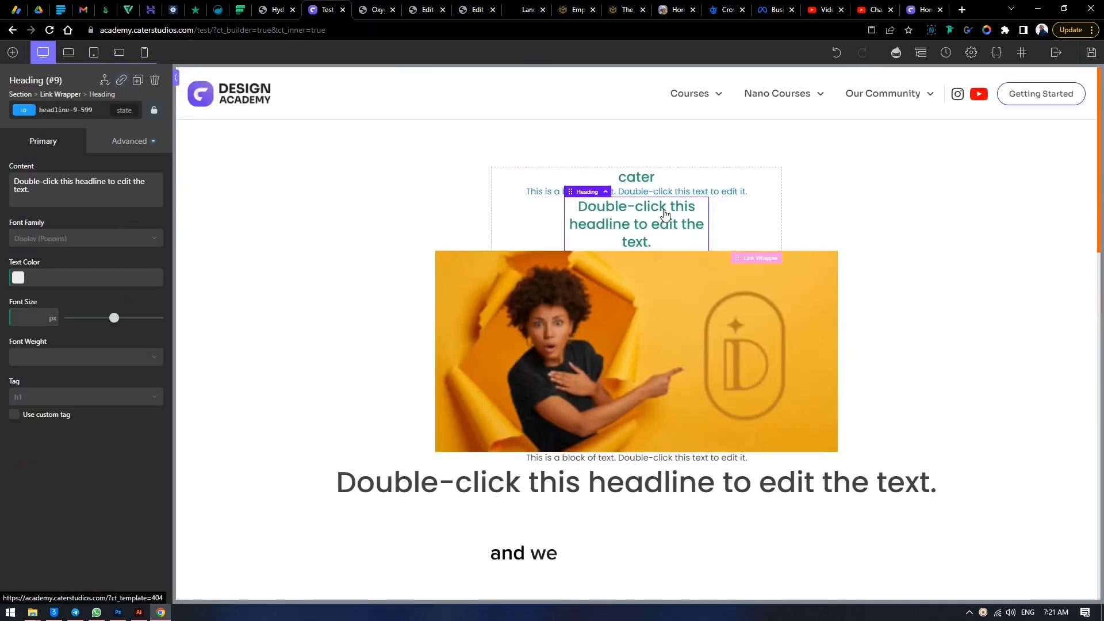
pyautogui.rightClick(662, 210)
pyautogui.click(701, 300)
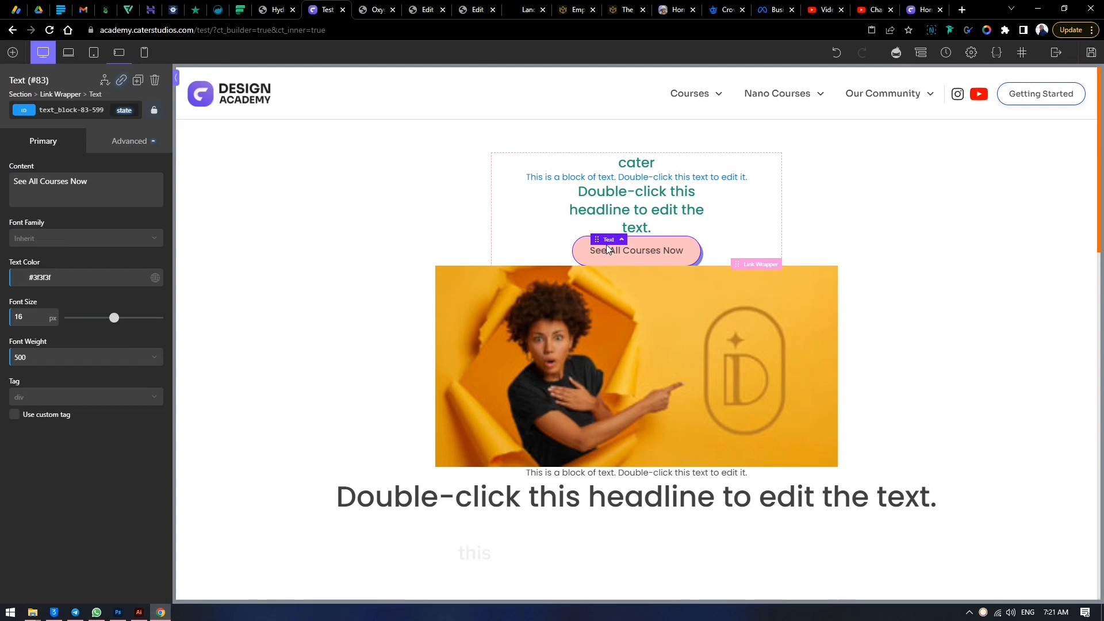
# Look over the pasted content on the test page and the remaining sections of the Isigoo Digitals source page
pyautogui.scroll(-4, 564, 315)
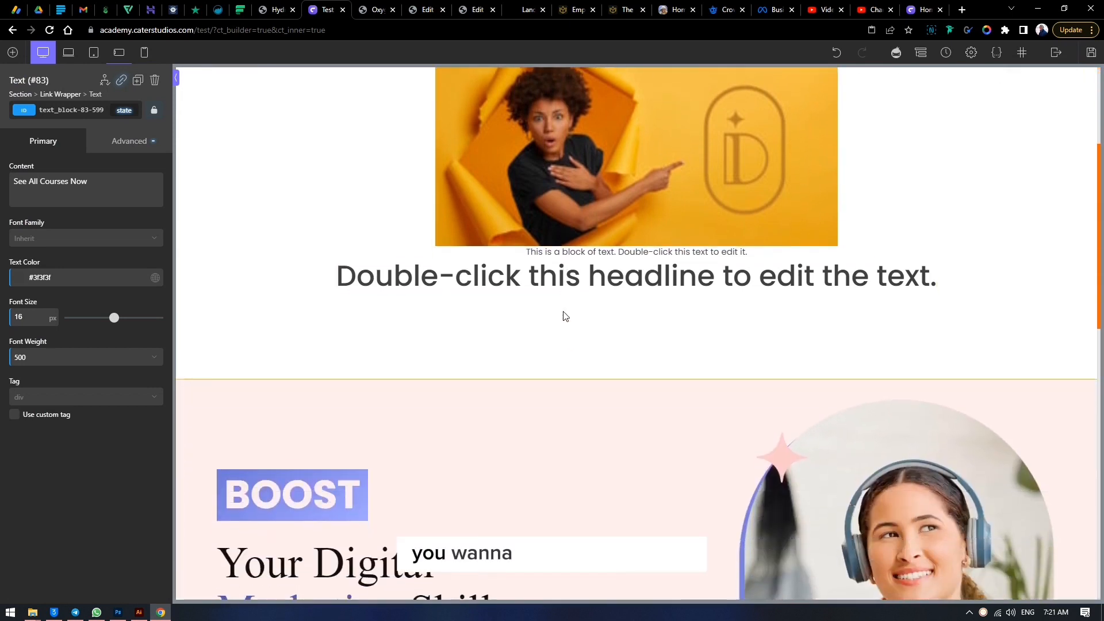
pyautogui.click(375, 10)
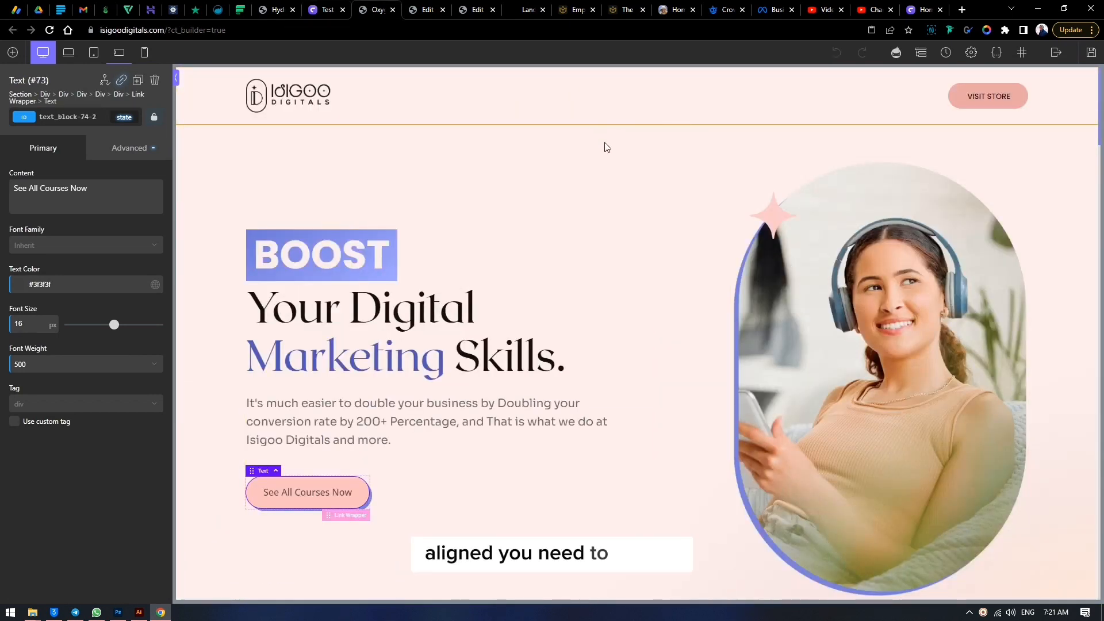
pyautogui.scroll(-7, 650, 153)
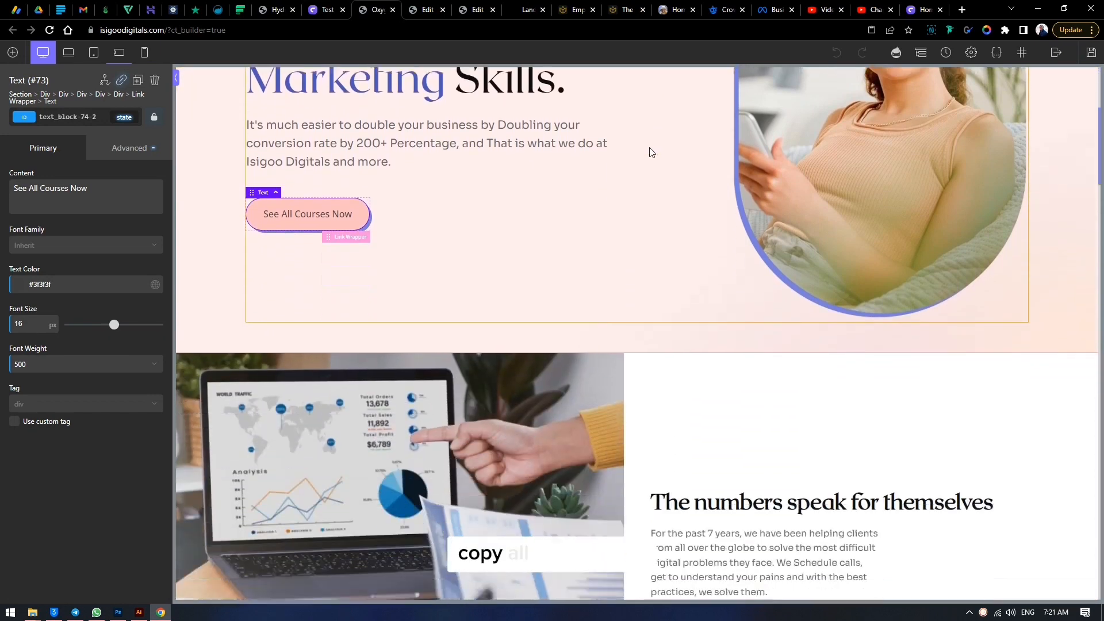
pyautogui.scroll(-15, 676, 269)
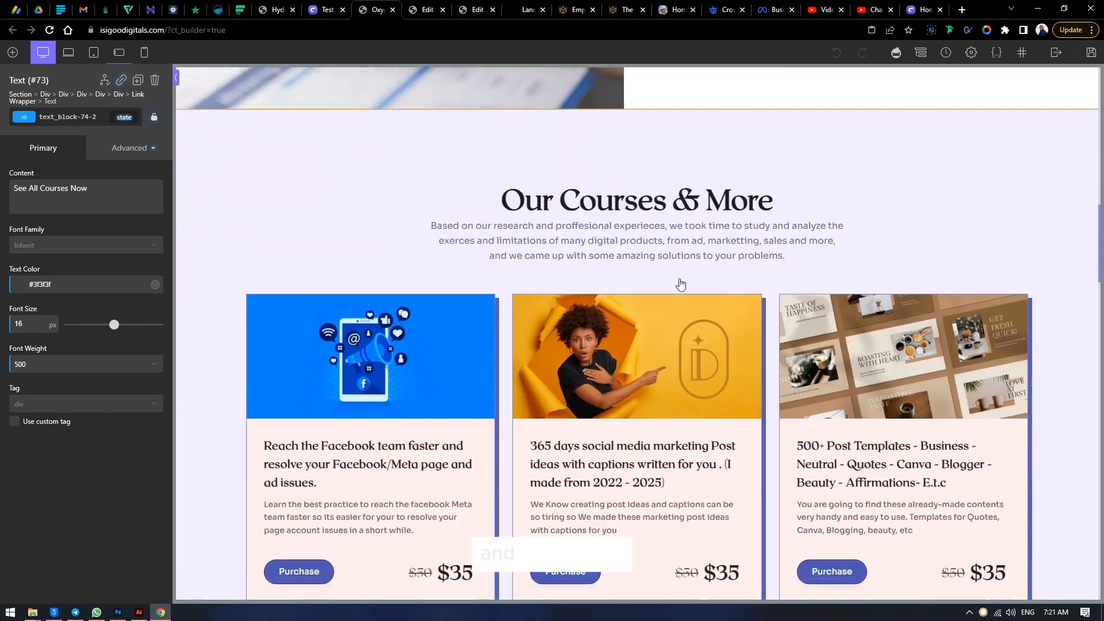
pyautogui.scroll(-10, 679, 278)
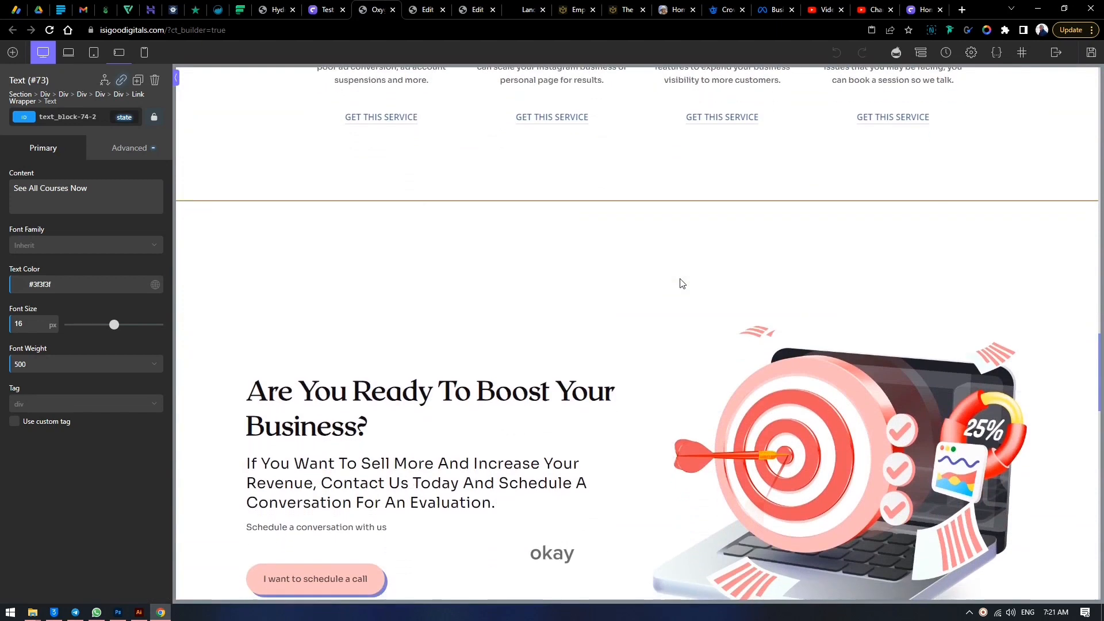
# Copy the four-column grid container of team photos from the Cater Studios Team page in Elementor
pyautogui.moveTo(413, 4)
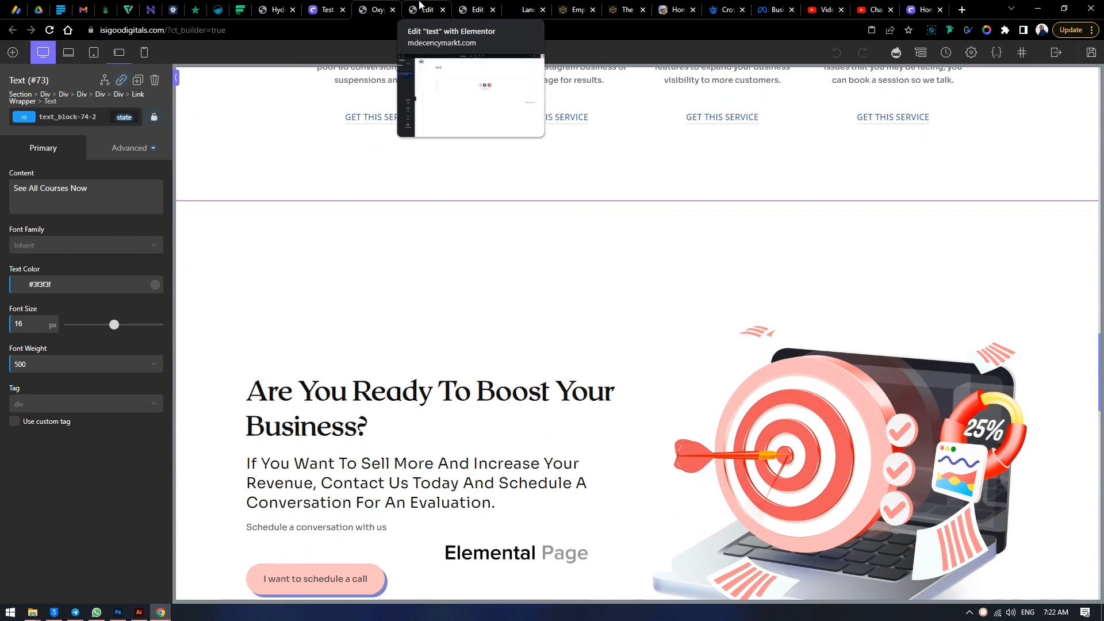
pyautogui.click(420, 6)
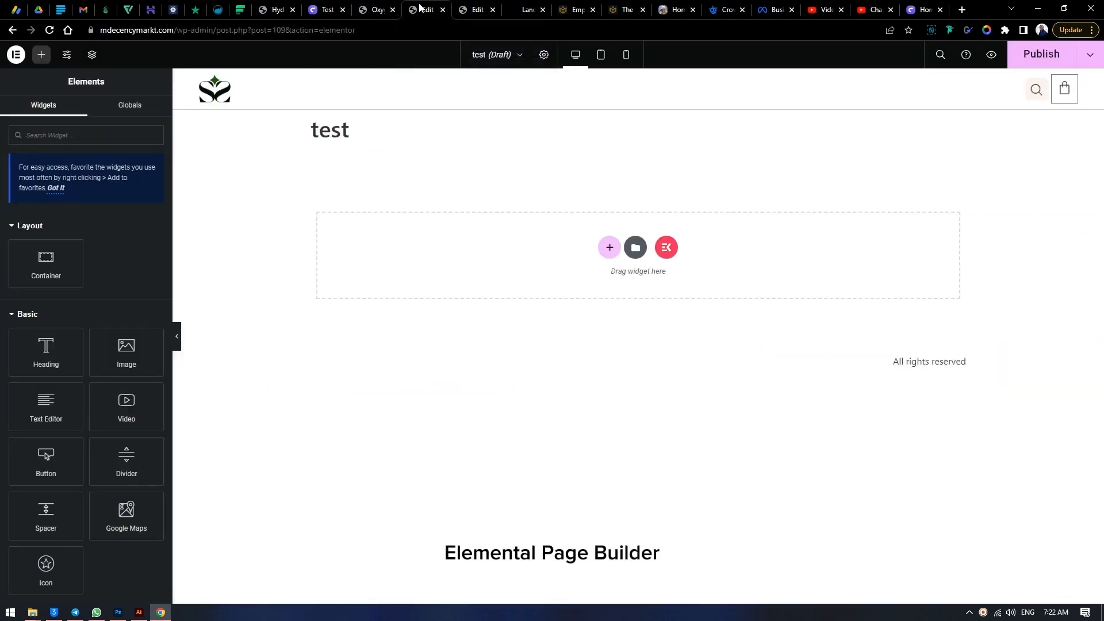
pyautogui.click(477, 7)
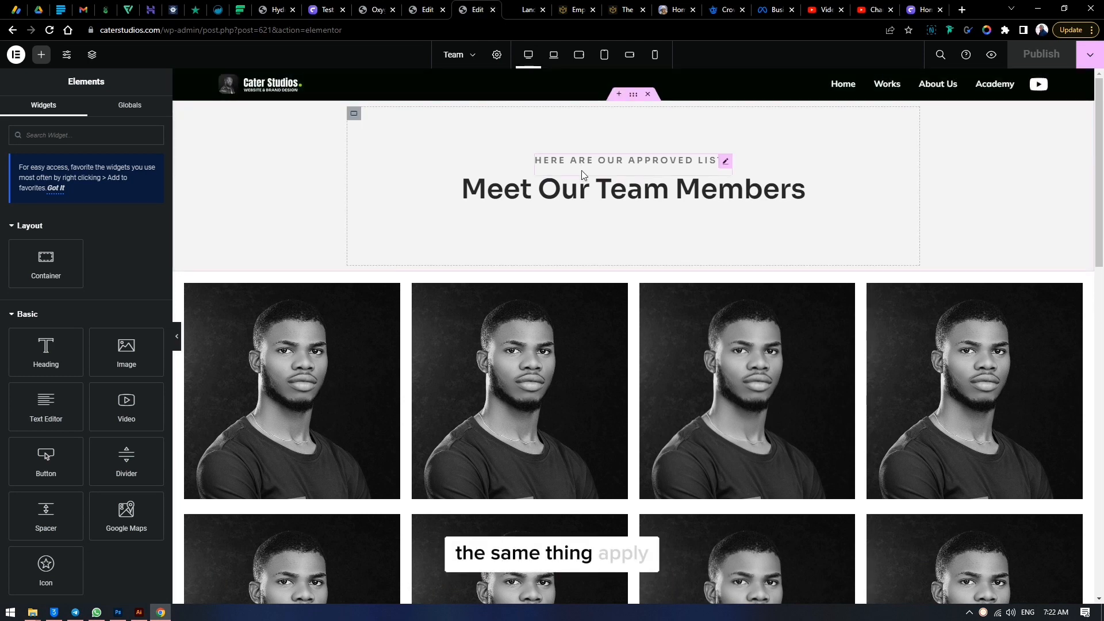
pyautogui.click(633, 267)
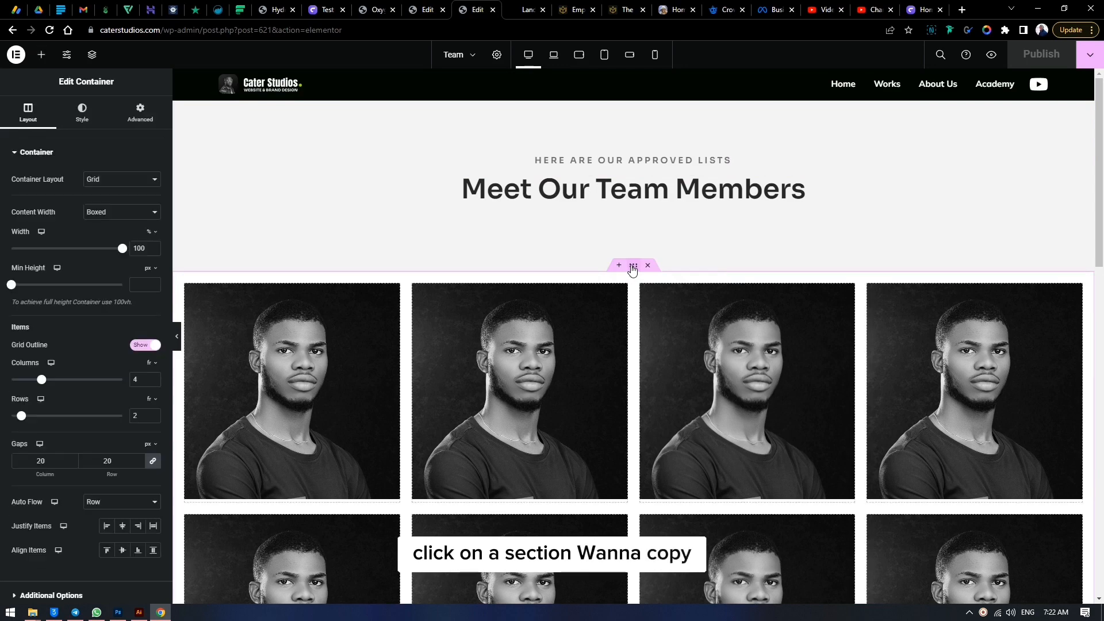
pyautogui.rightClick(633, 267)
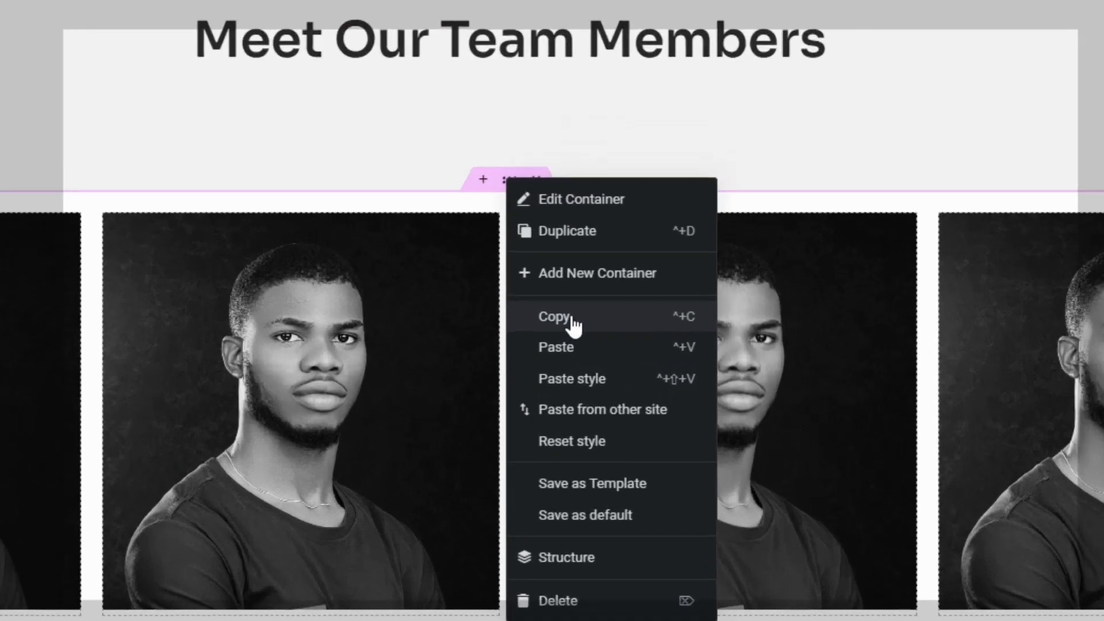
pyautogui.click(658, 340)
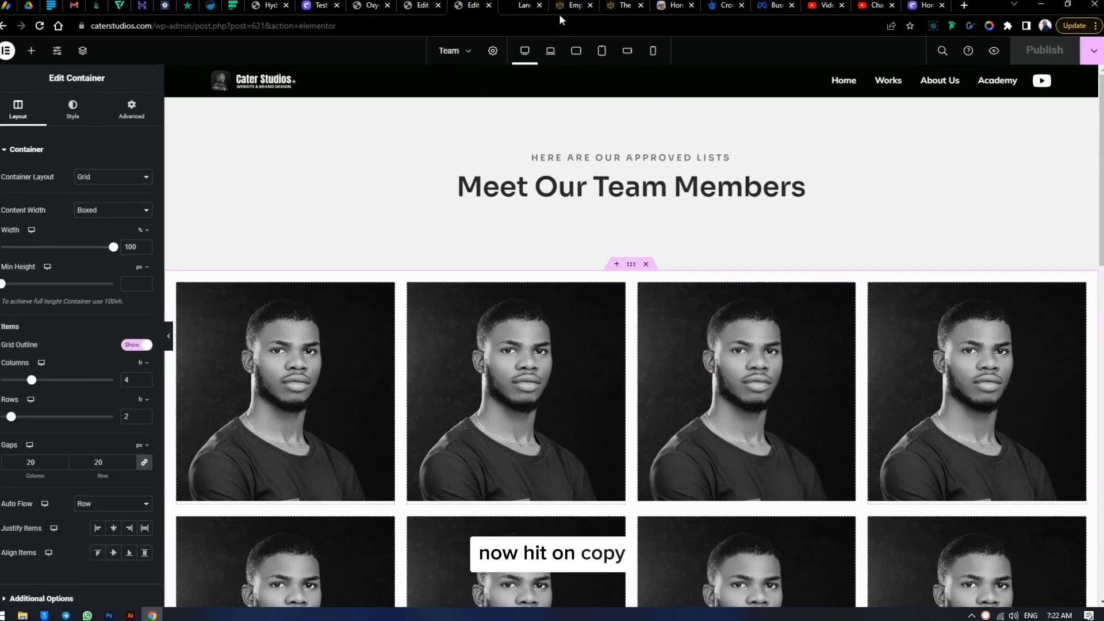
# Paste the copied team photo grid from the other site into the empty section of the test page
pyautogui.click(425, 5)
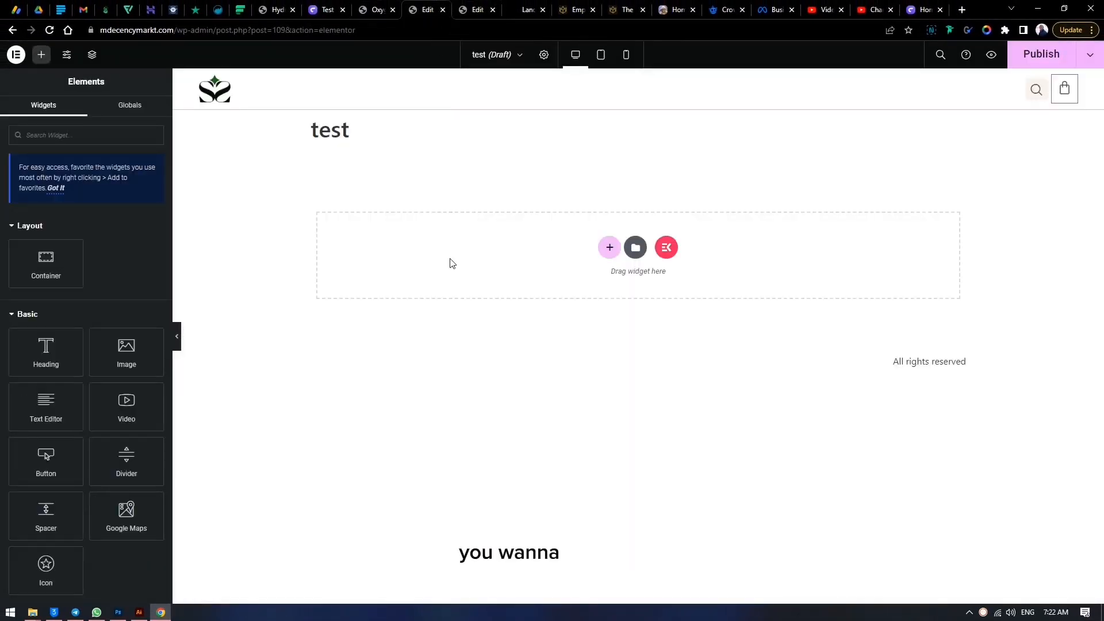
pyautogui.rightClick(510, 243)
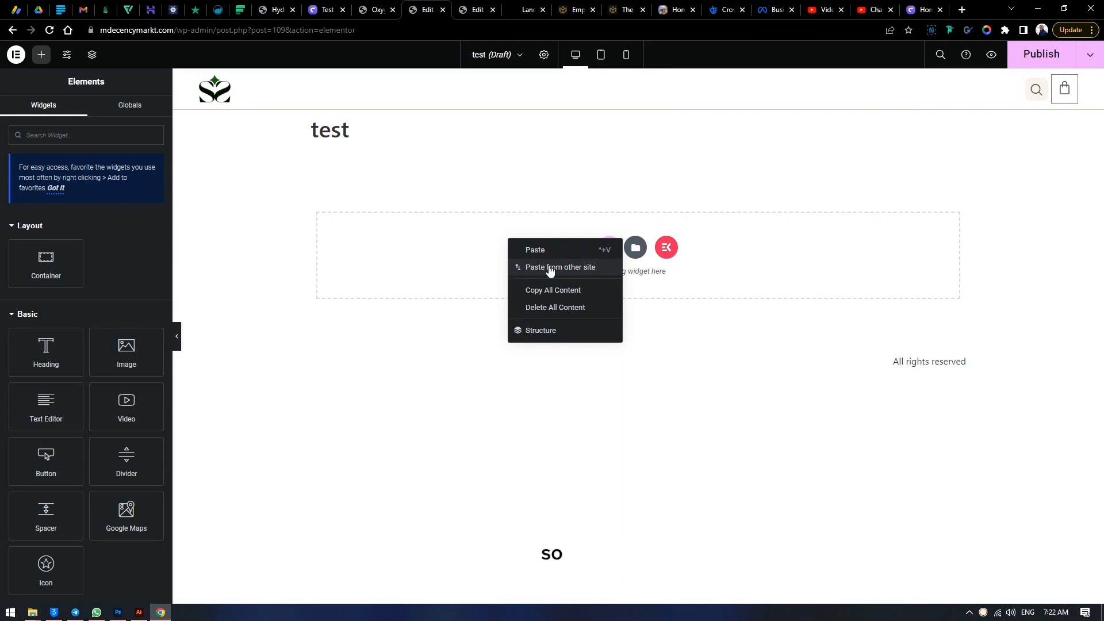
pyautogui.click(550, 268)
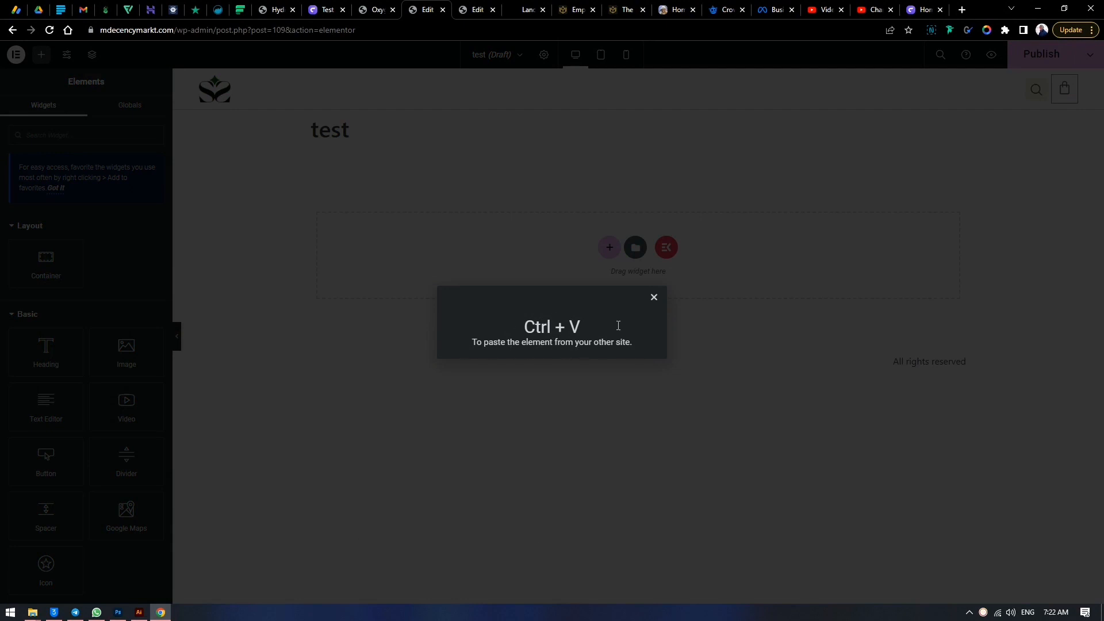
pyautogui.hotkey('ctrl', 'v')
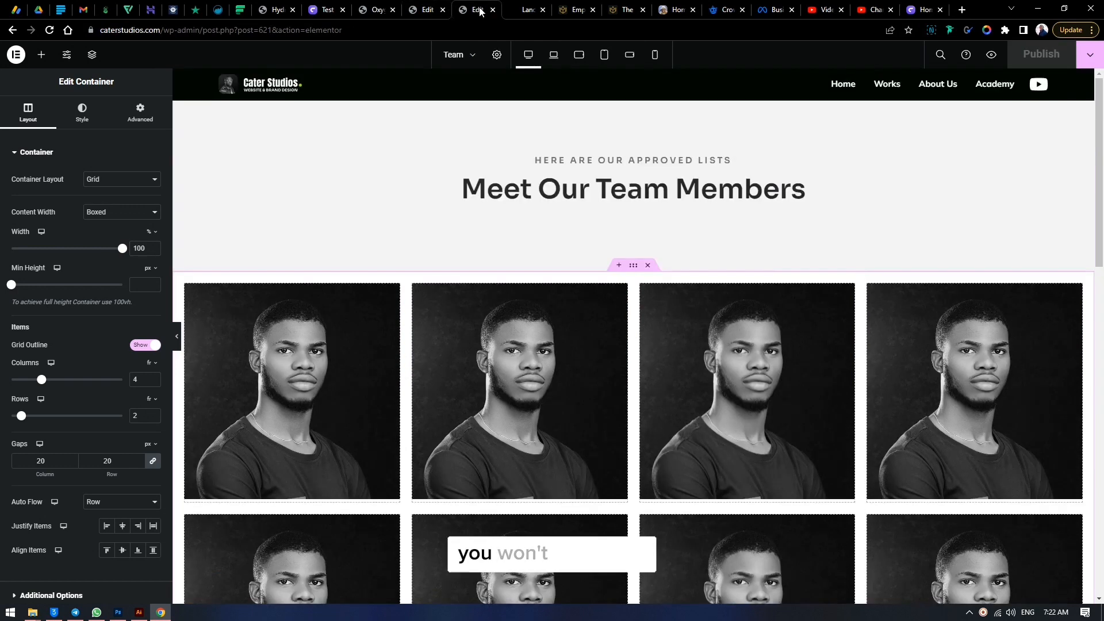
# Compare the first team card on both sites and examine the global colors offered for its name color on the Cater Studios page
pyautogui.click(478, 10)
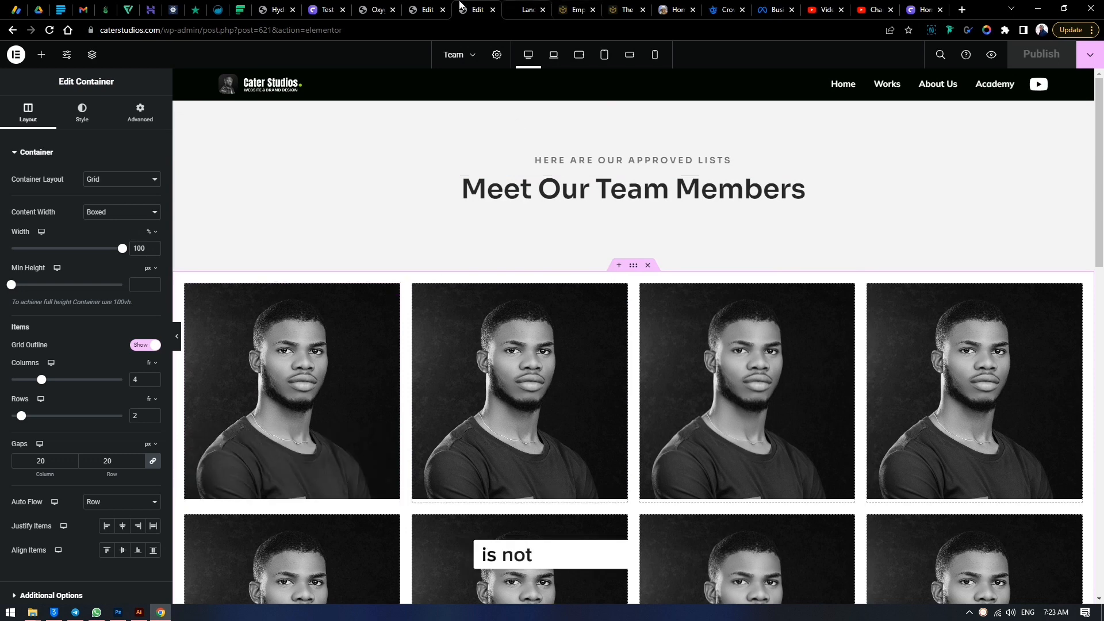
pyautogui.click(427, 10)
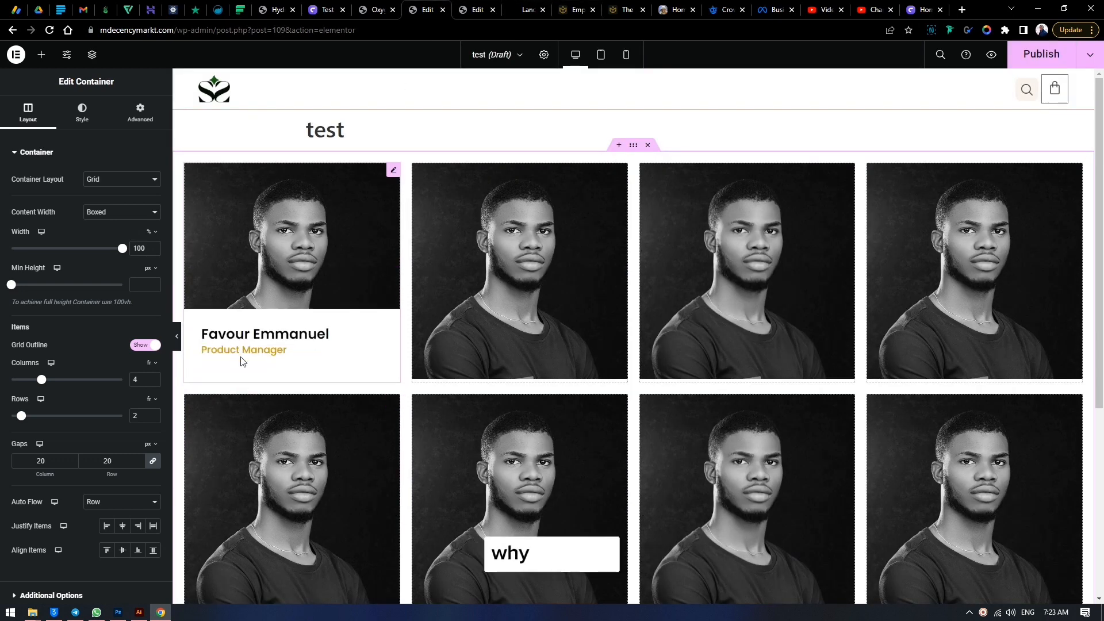
pyautogui.hotkey('ctrl', 'Tab')
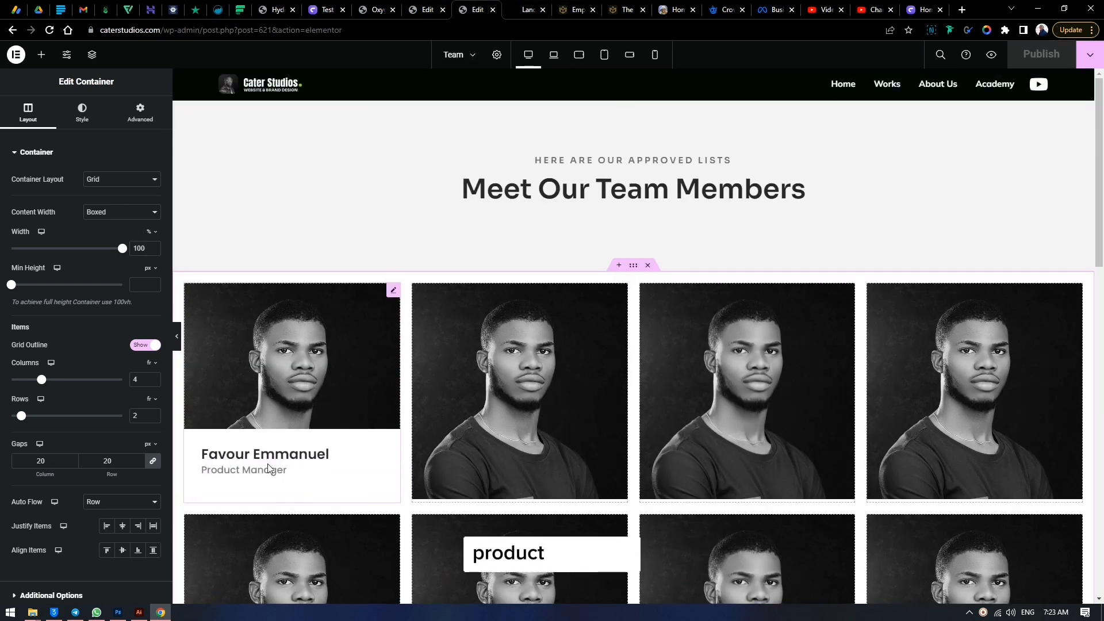
pyautogui.click(82, 112)
pyautogui.click(309, 434)
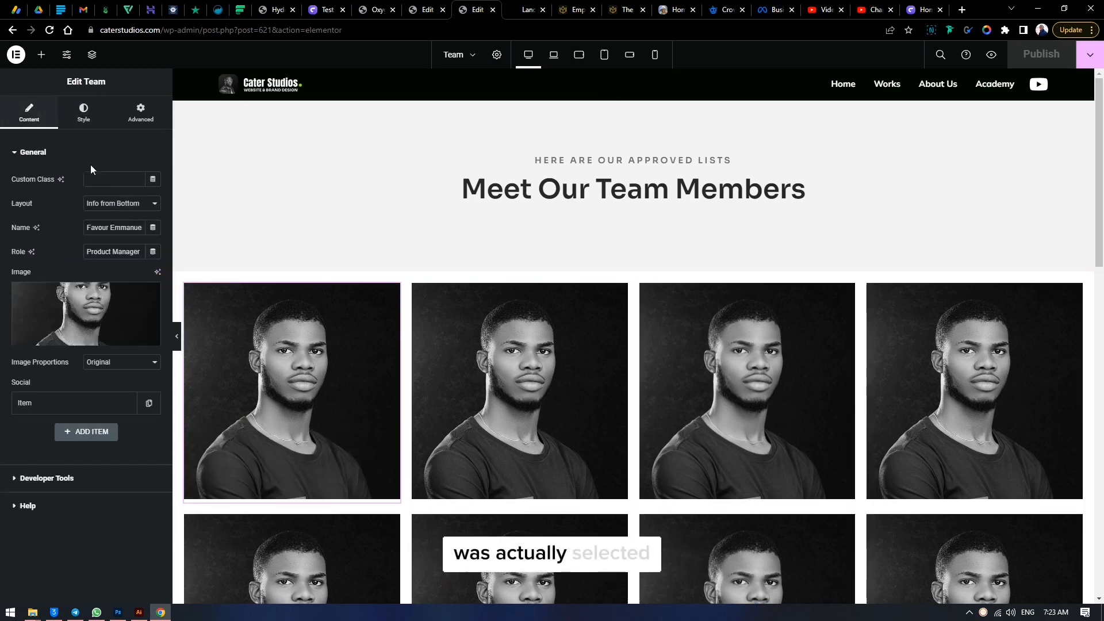
pyautogui.click(84, 112)
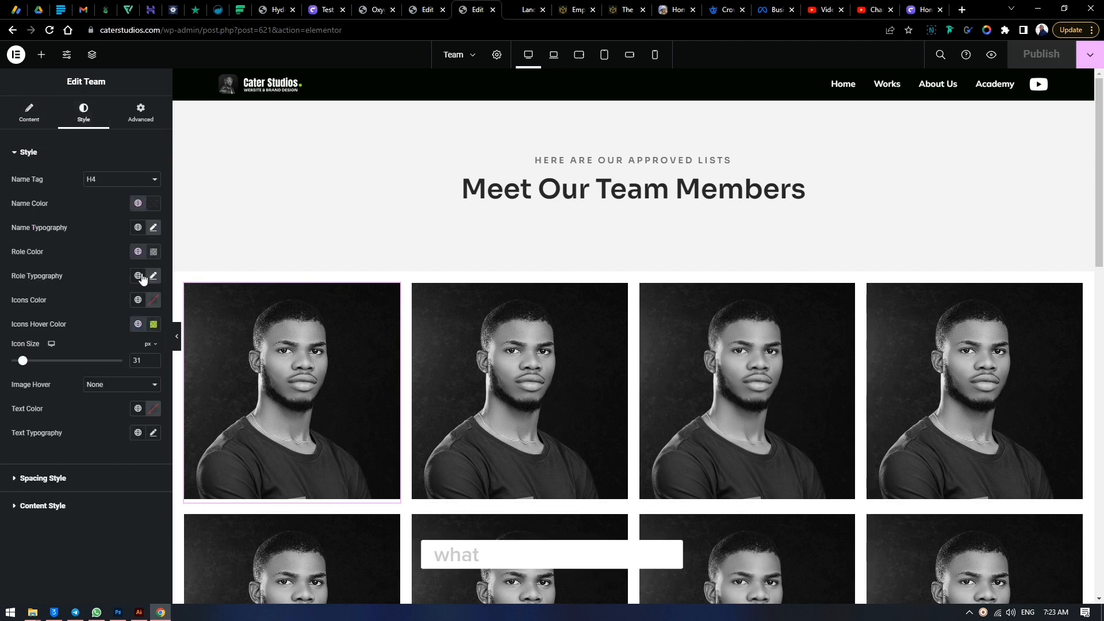
pyautogui.click(138, 203)
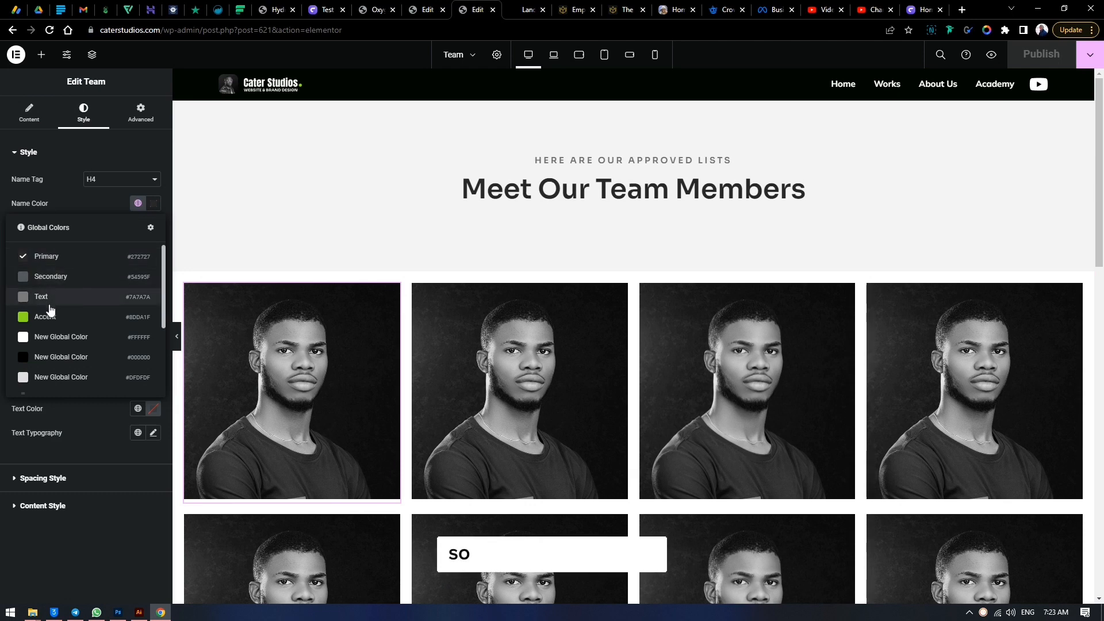
pyautogui.scroll(-3, 91, 322)
pyautogui.scroll(3, 88, 281)
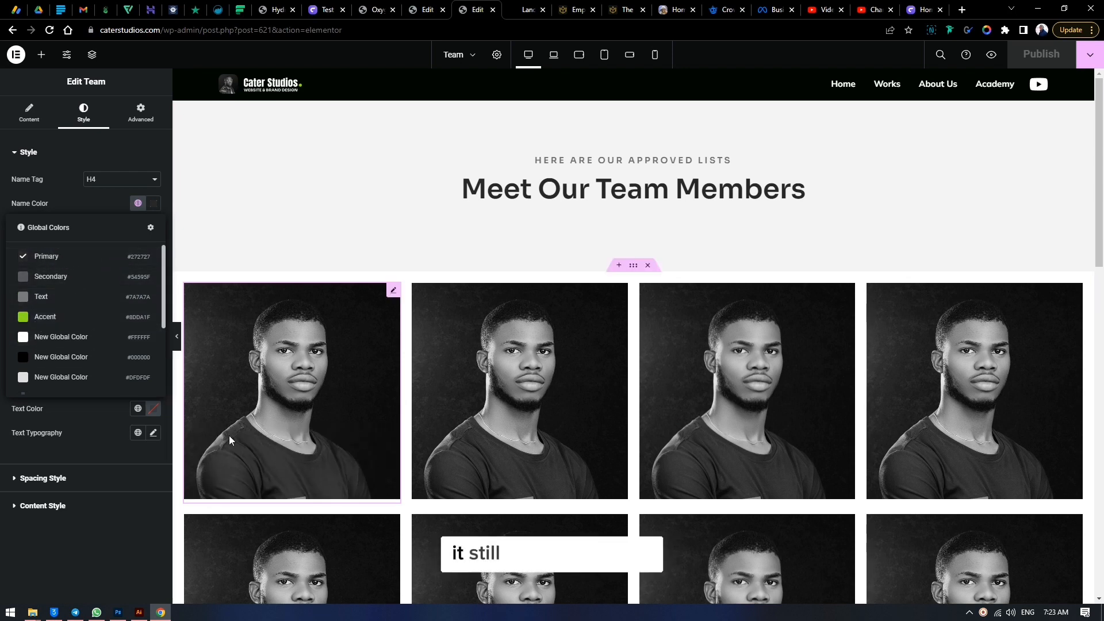
# Examine the test site's global colors through the pasted container's background color and compare them with the source site's palette
pyautogui.click(421, 6)
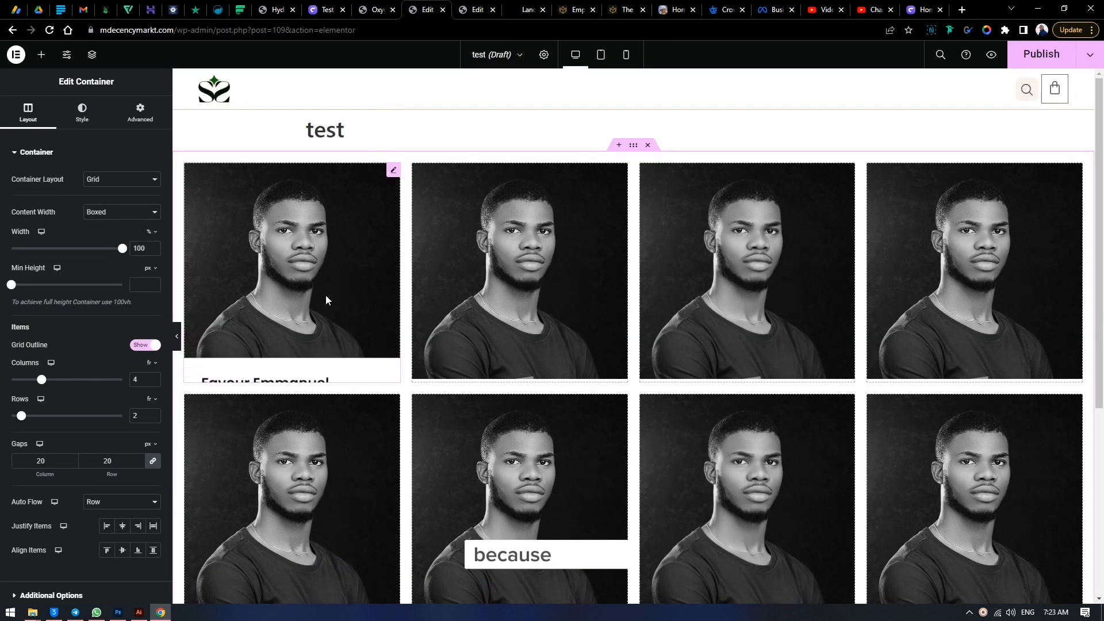
pyautogui.click(81, 111)
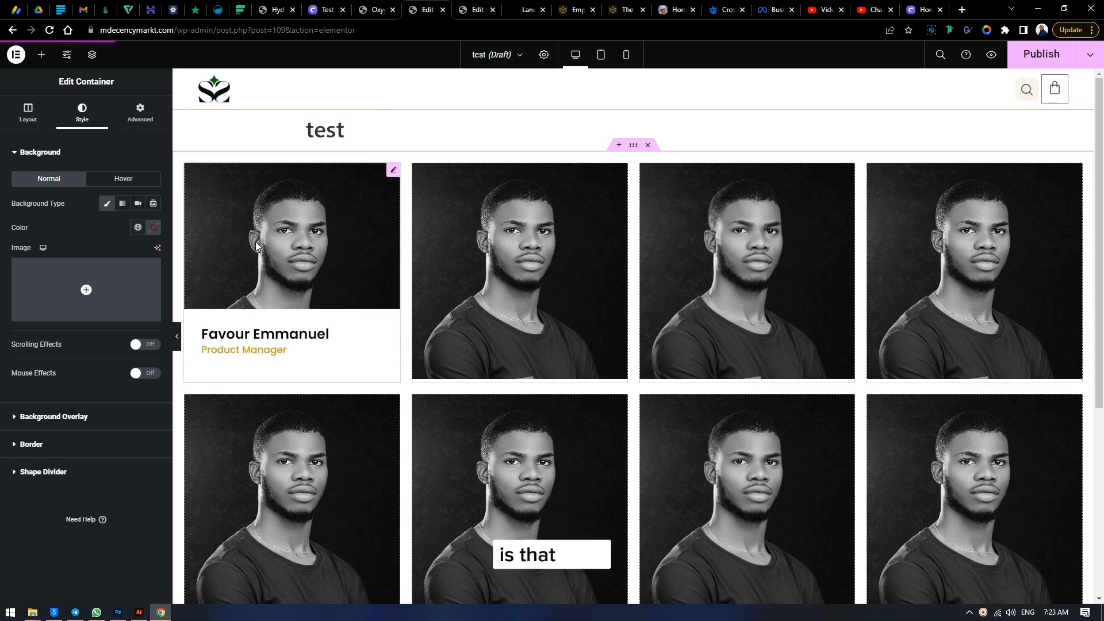
pyautogui.click(137, 227)
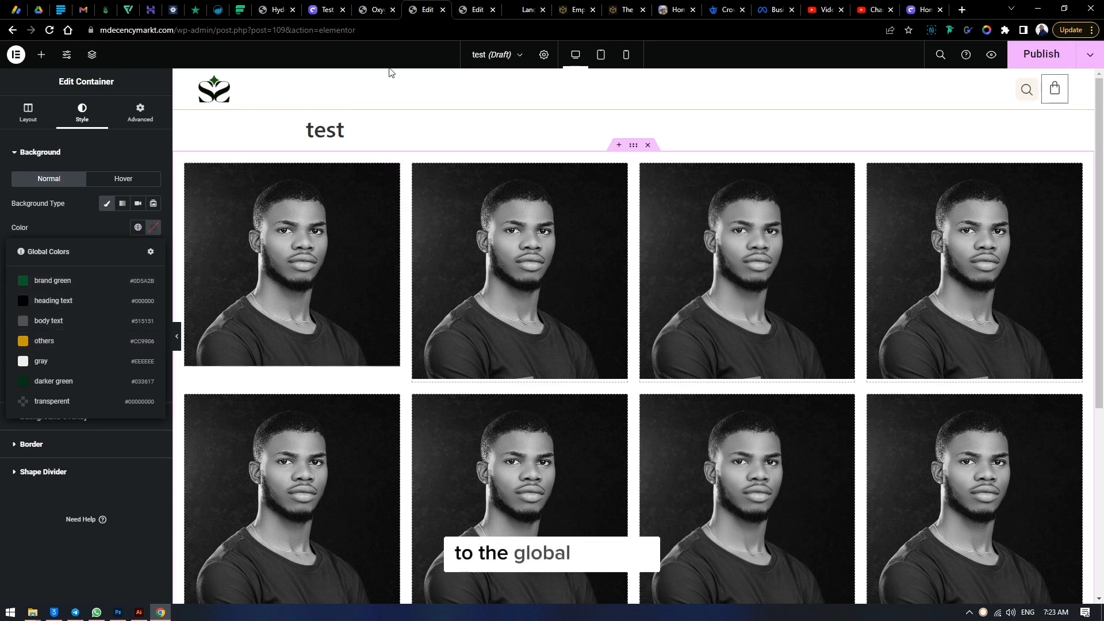
pyautogui.hotkey('ctrl', 'Tab')
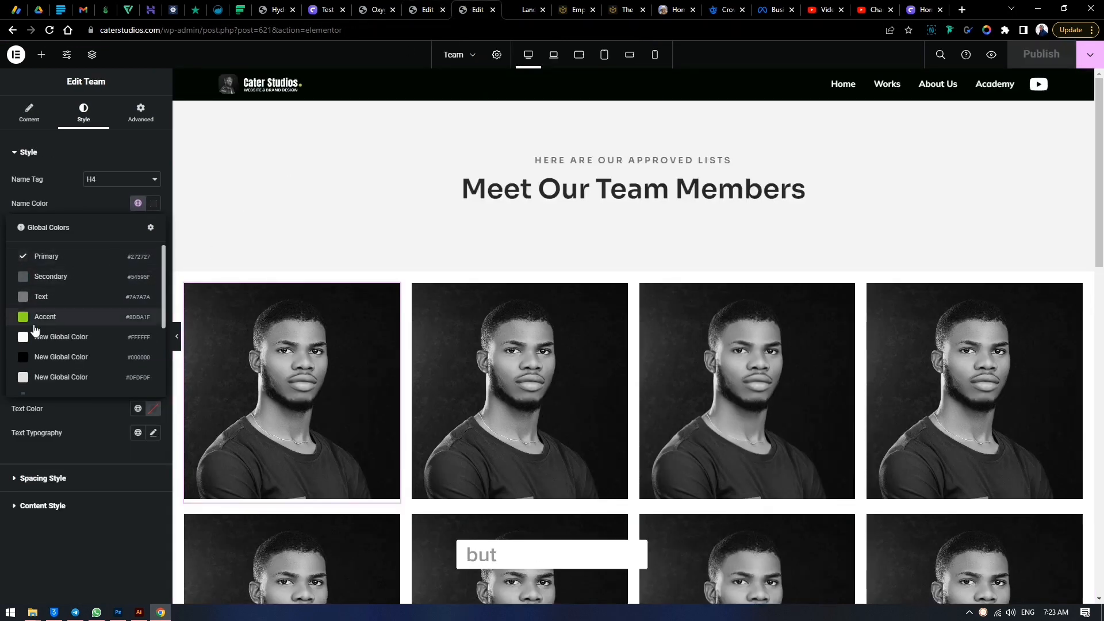
pyautogui.hotkey('ctrl', 'shift', 'Tab')
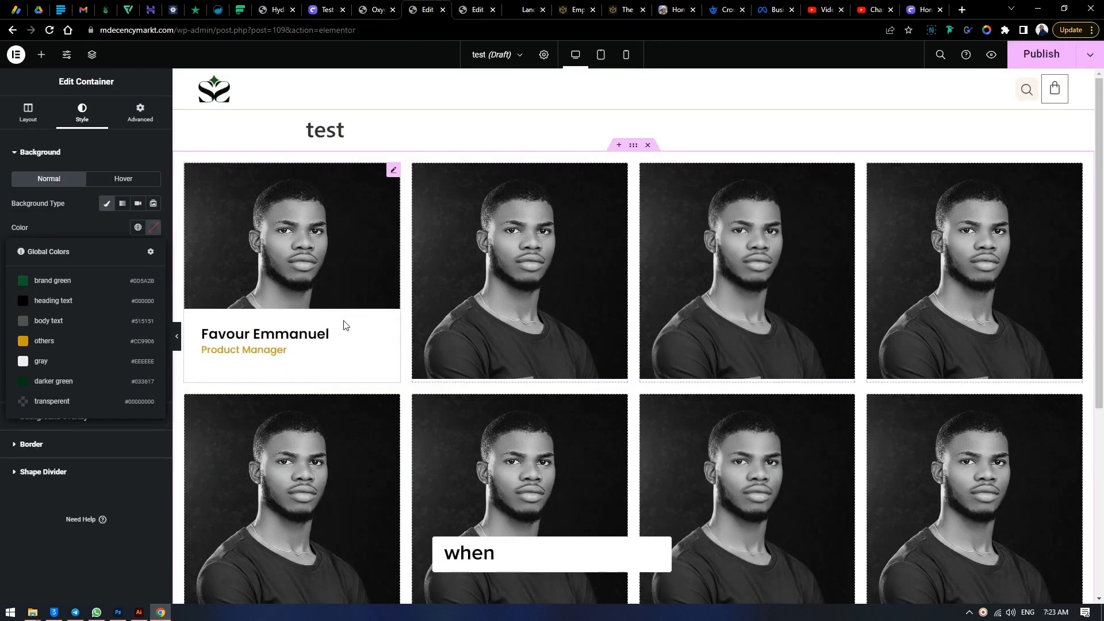
# Set the role color of the first team card on the test page to the global color "body text"
pyautogui.click(394, 170)
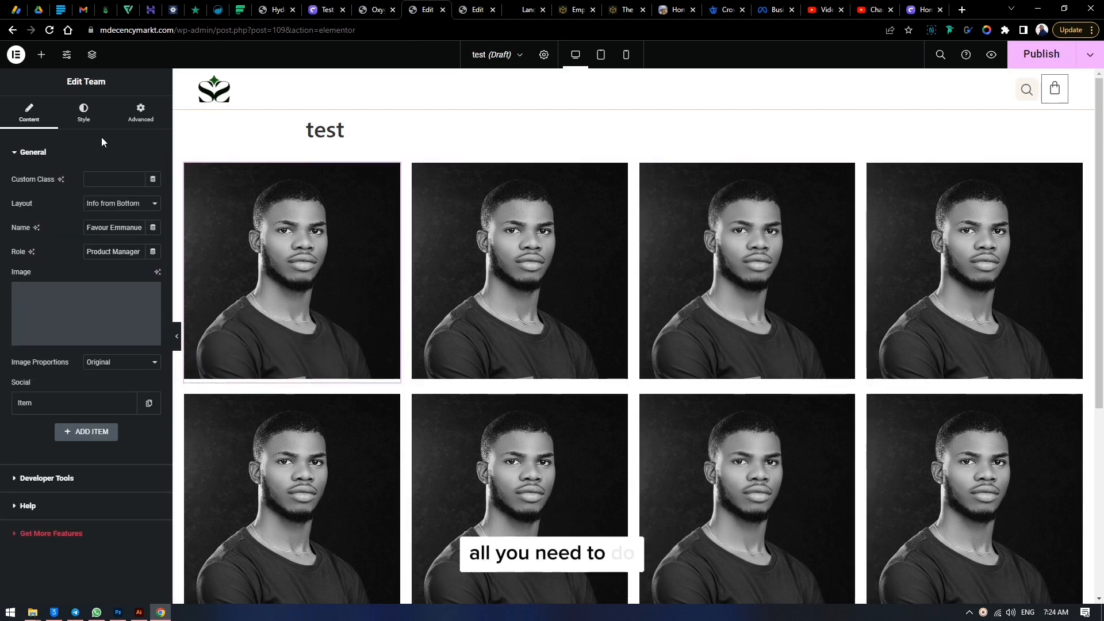
pyautogui.click(86, 116)
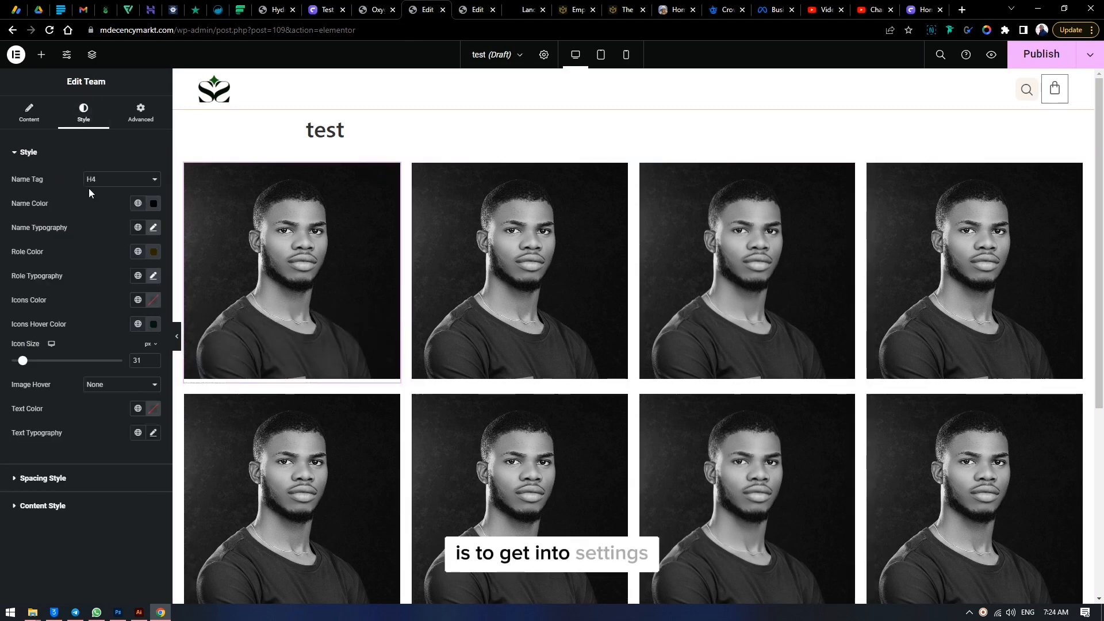
pyautogui.click(138, 251)
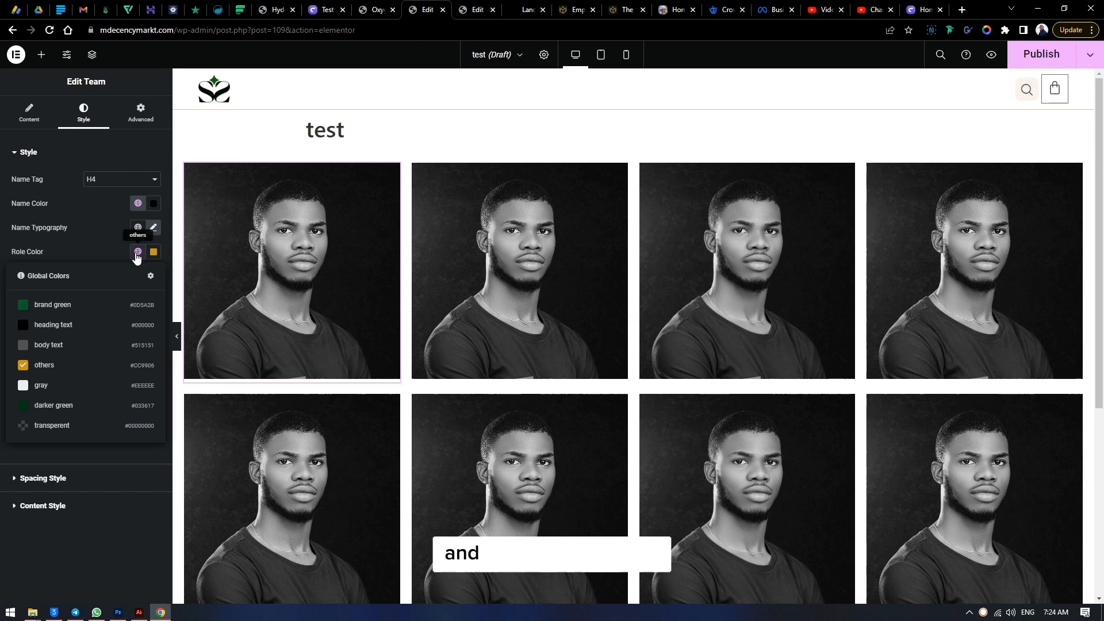
pyautogui.click(56, 348)
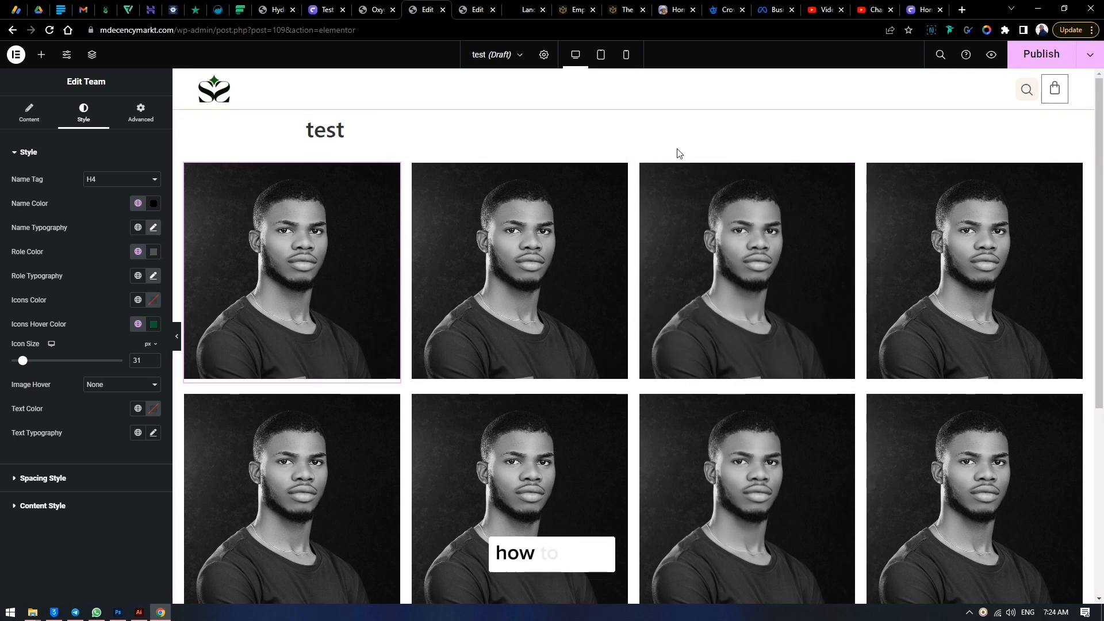
# Copy the container holding the "Meet Our Team Members" heading from the Cater Studios Team page
pyautogui.click(498, 7)
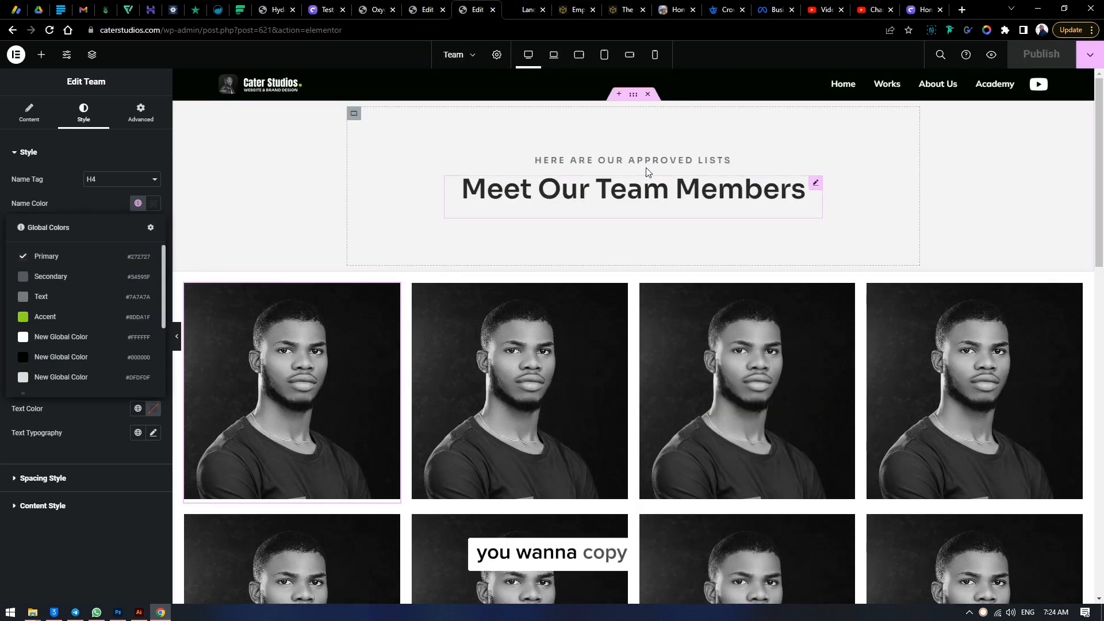
pyautogui.rightClick(354, 113)
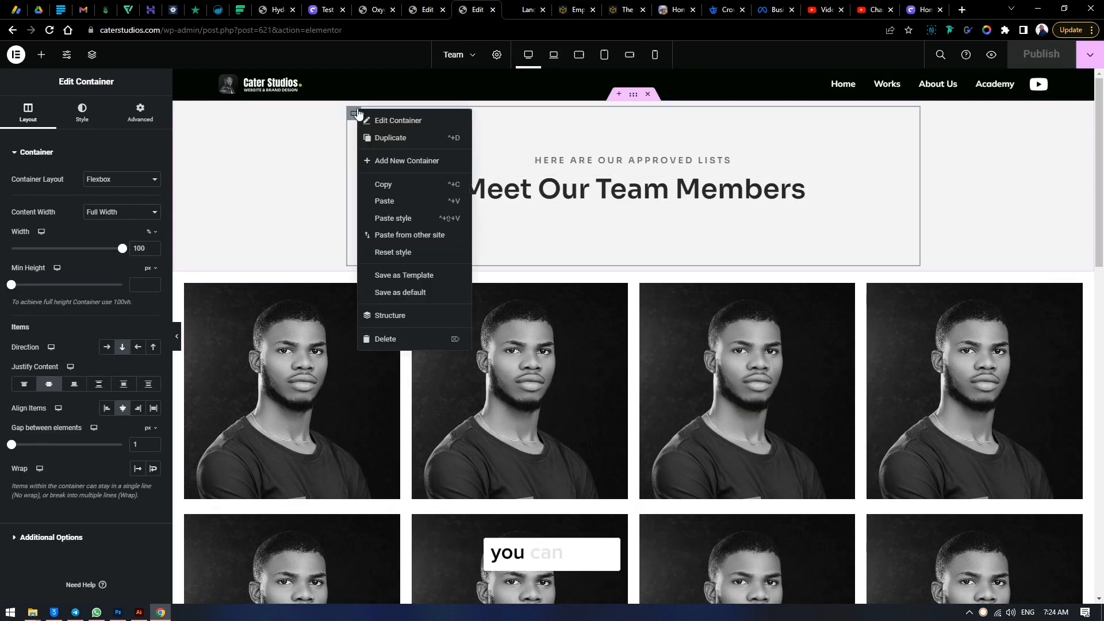
pyautogui.click(383, 184)
# Paste the copied heading container from the other site below the team grid on the test page
pyautogui.click(427, 10)
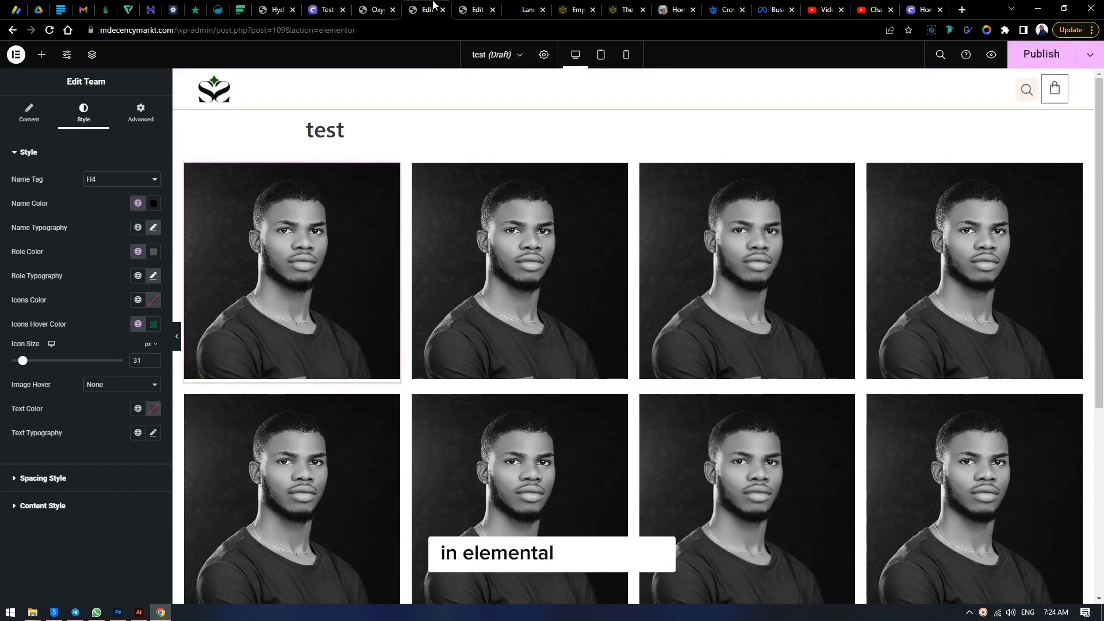
pyautogui.scroll(-10, 633, 345)
pyautogui.rightClick(521, 483)
pyautogui.click(554, 509)
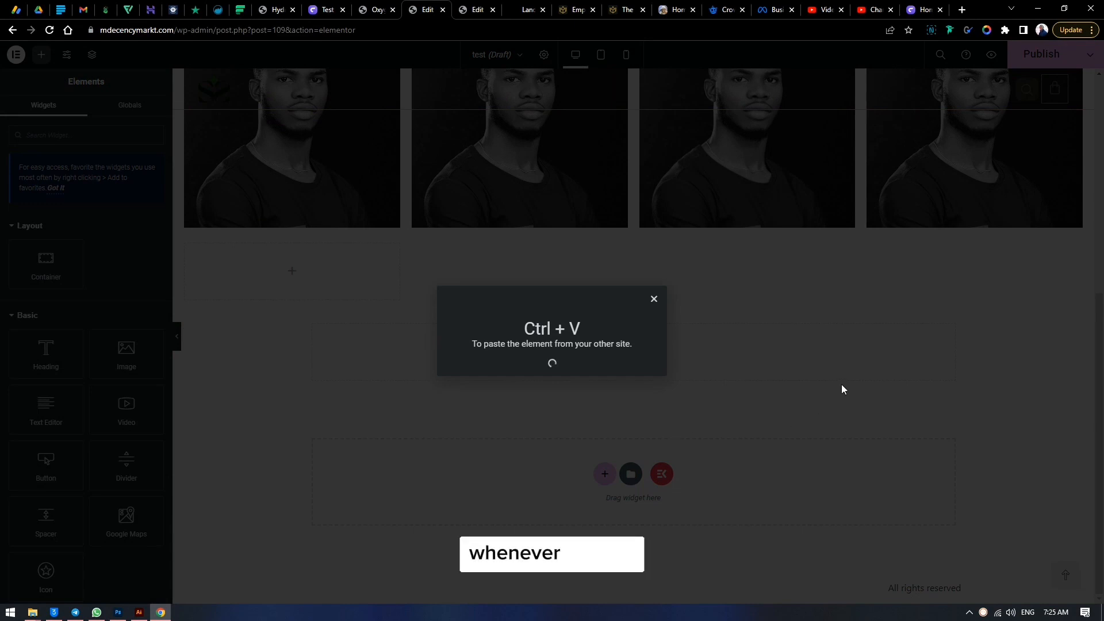
pyautogui.hotkey('ctrl', 'v')
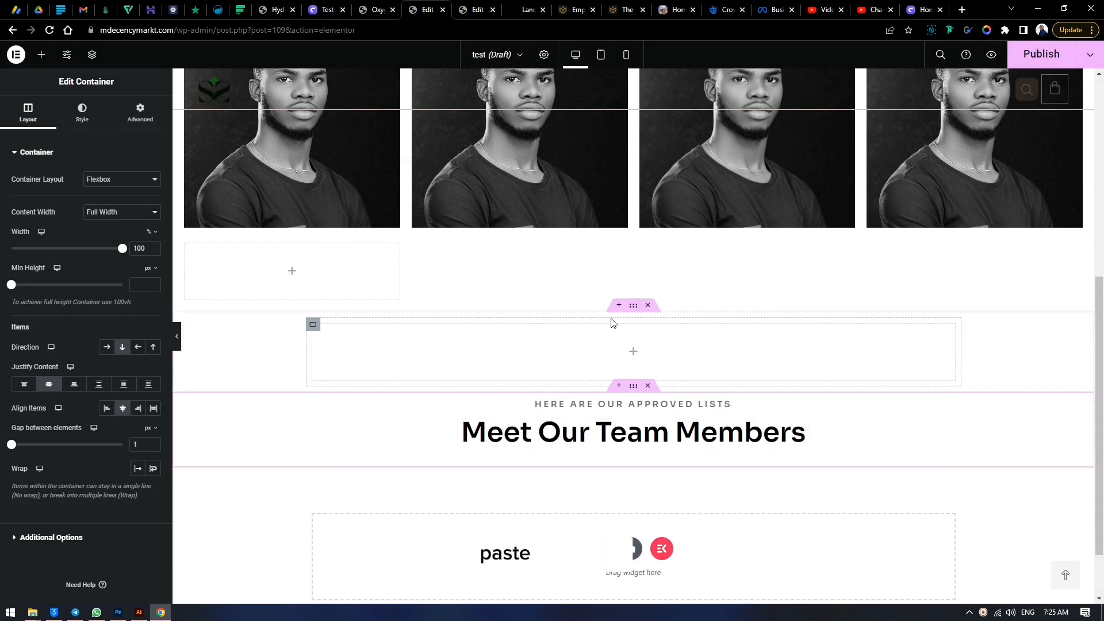
# Move the "Here Are Our Approved Lists" and "Meet Our Team Members" headings into the empty boxed container above them
pyautogui.click(632, 305)
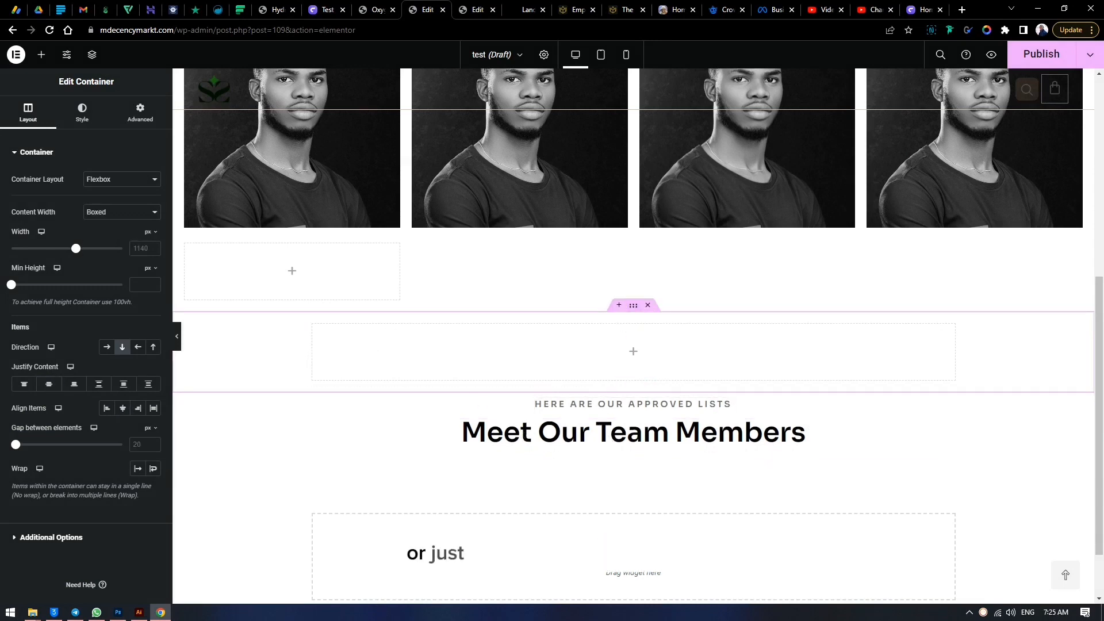
pyautogui.scroll(-2, 557, 533)
pyautogui.scroll(-2, 557, 532)
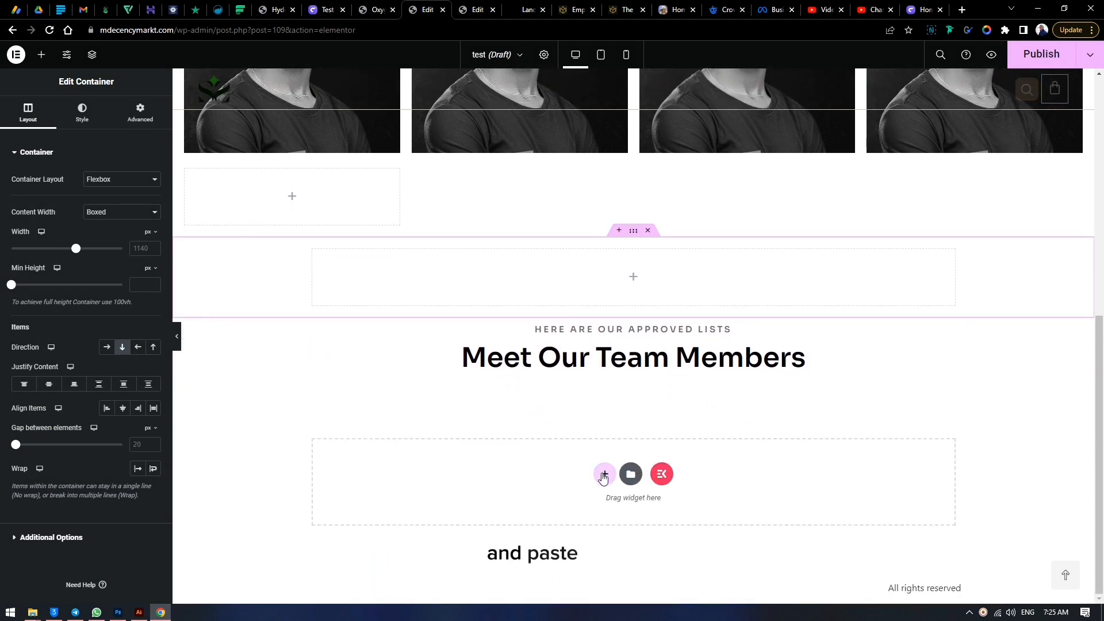
pyautogui.scroll(3, 633, 397)
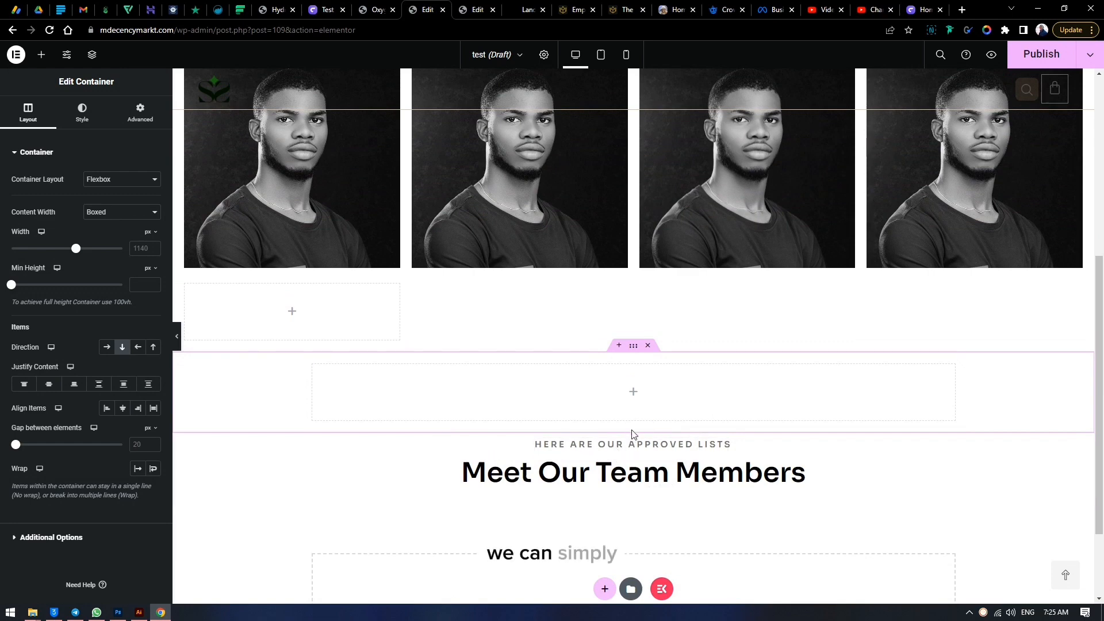
pyautogui.moveTo(633, 426); pyautogui.dragTo(375, 388)
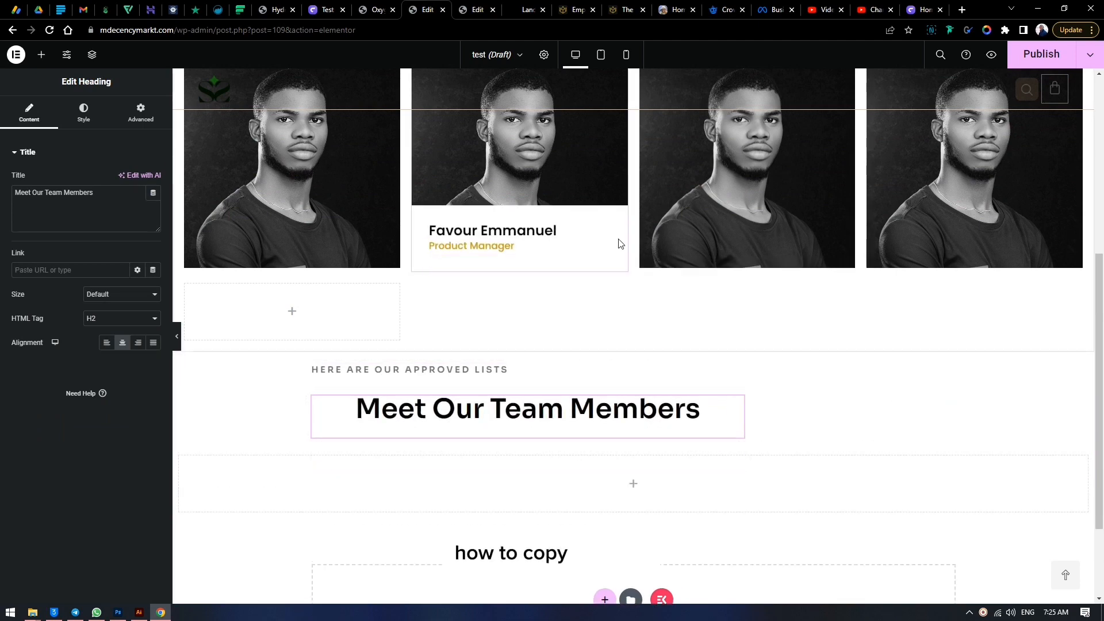
pyautogui.scroll(5, 619, 239)
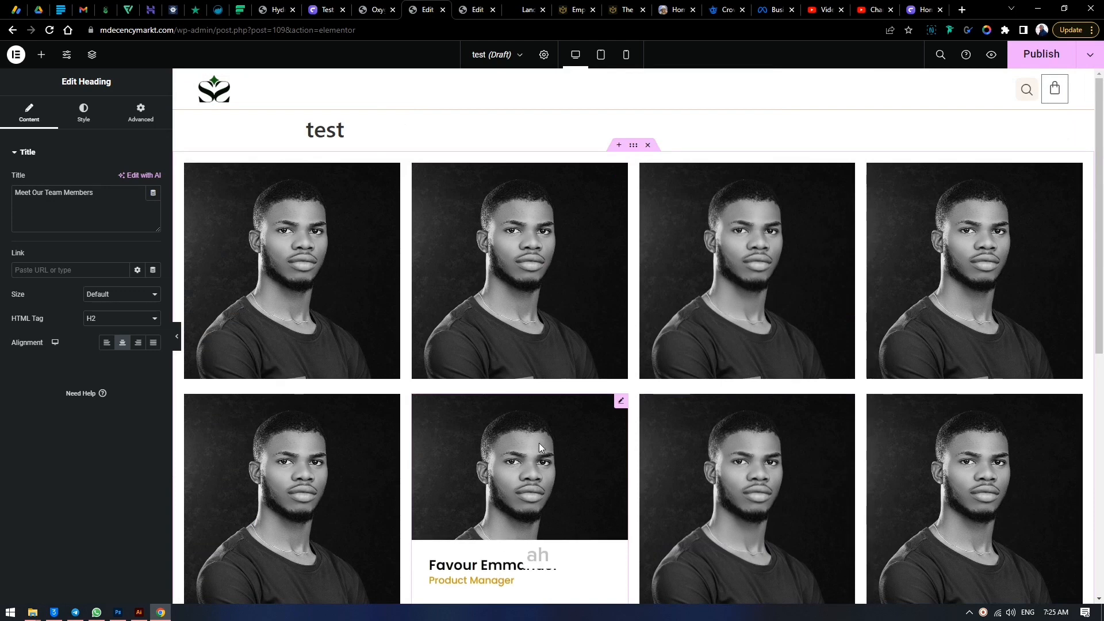